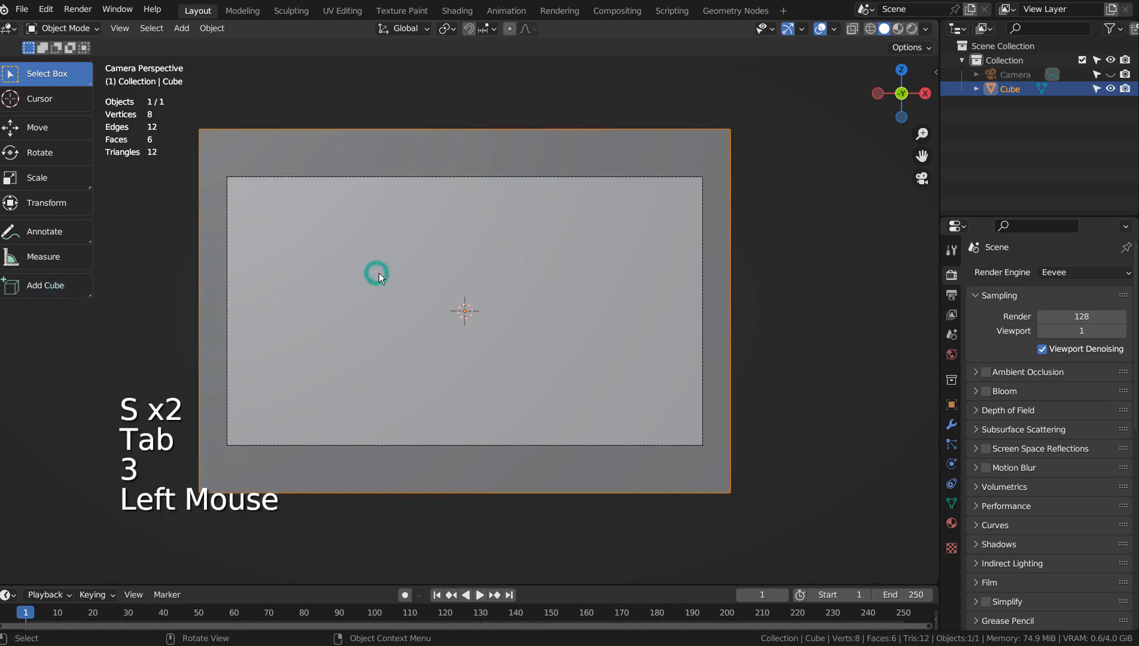
Step: Delete the cube face nearest the camera to open the box, and return to Object Mode
{"action": "left_click", "coordinate": [397, 276]}
{"action": "key", "text": "Tab"}
{"action": "key", "text": "3"}
{"action": "left_click", "coordinate": [397, 277]}
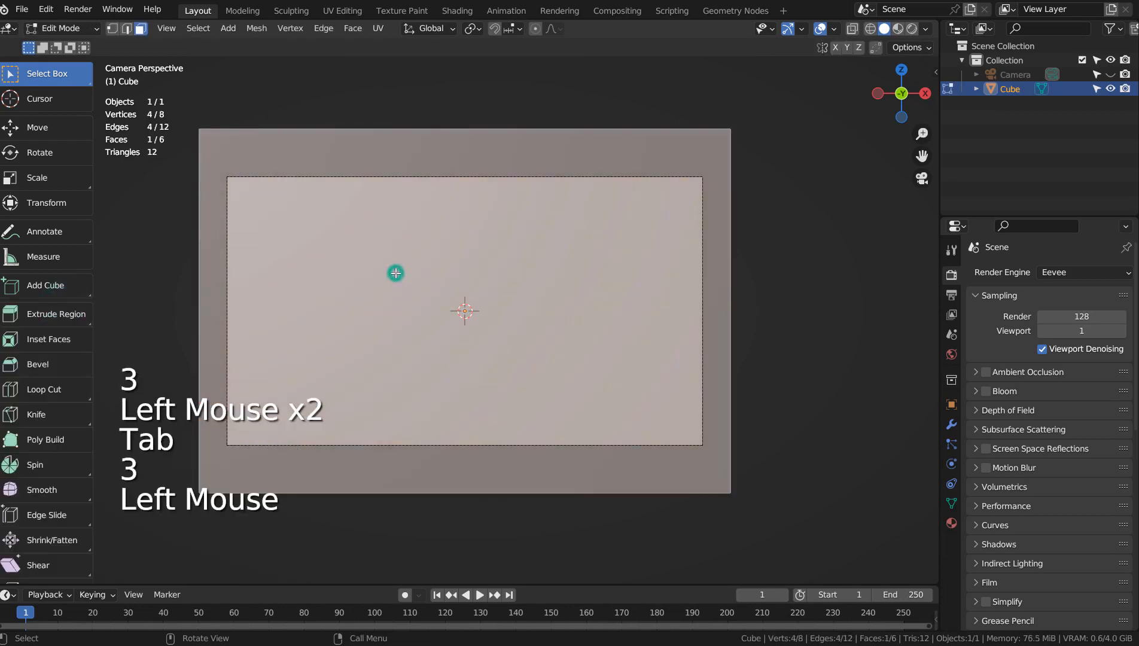
{"action": "key", "text": "x"}
{"action": "left_click", "coordinate": [378, 303]}
{"action": "key", "text": "Tab"}
Step: Move the open box up along the global Z axis by about 0.62 m
{"action": "left_click", "coordinate": [527, 314]}
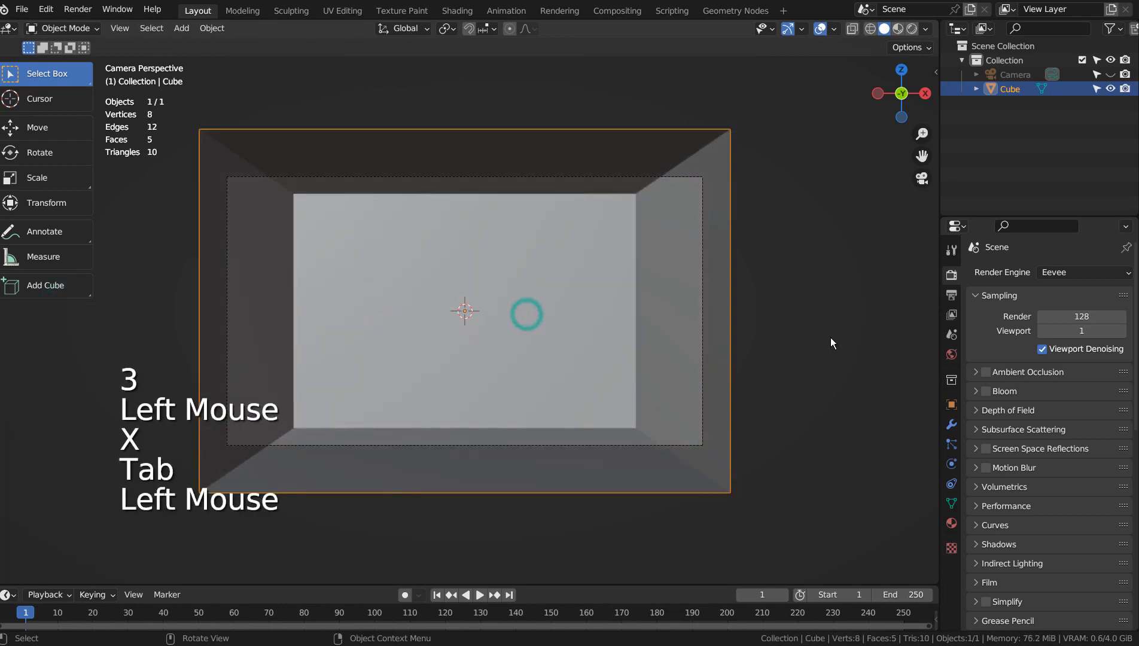
{"action": "key", "text": "g"}
{"action": "key", "text": "z"}
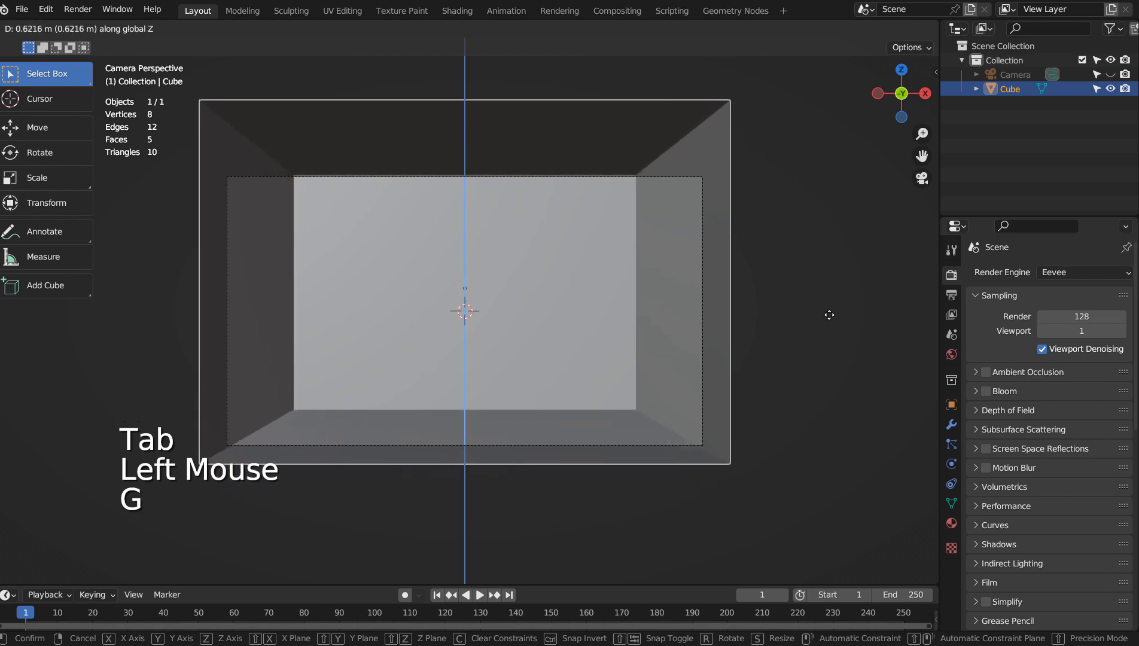
{"action": "left_click", "coordinate": [830, 315]}
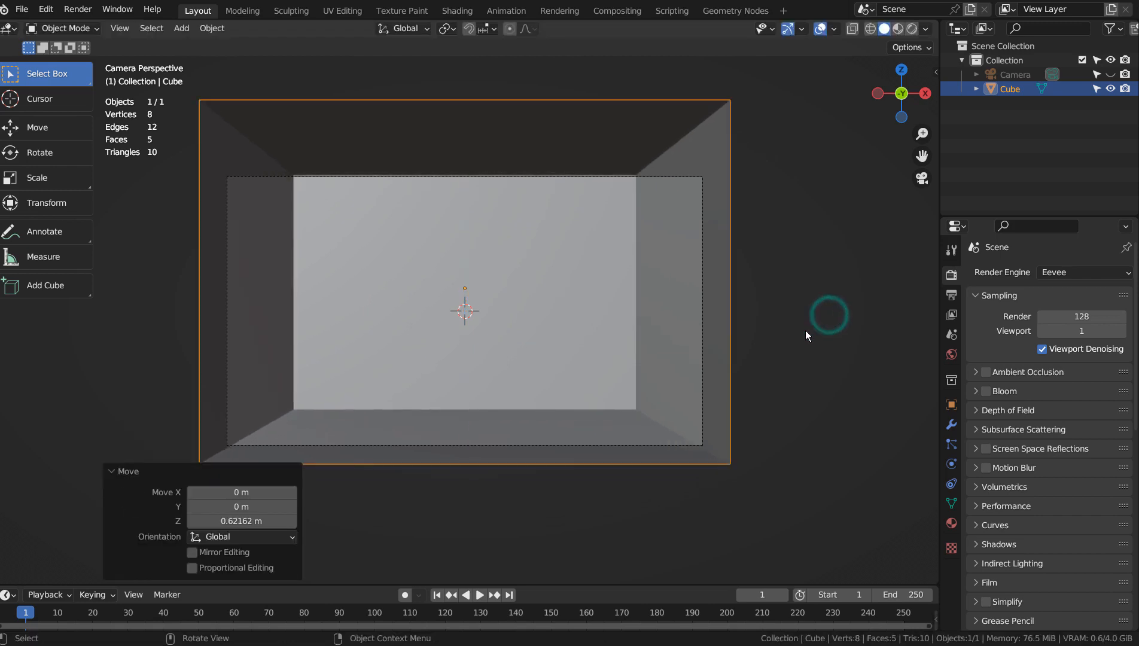
Step: Choose the render engine for the scene and render the camera view of the box interior
{"action": "left_click", "coordinate": [1097, 274]}
{"action": "left_click", "coordinate": [1077, 303]}
{"action": "key", "text": "F12"}
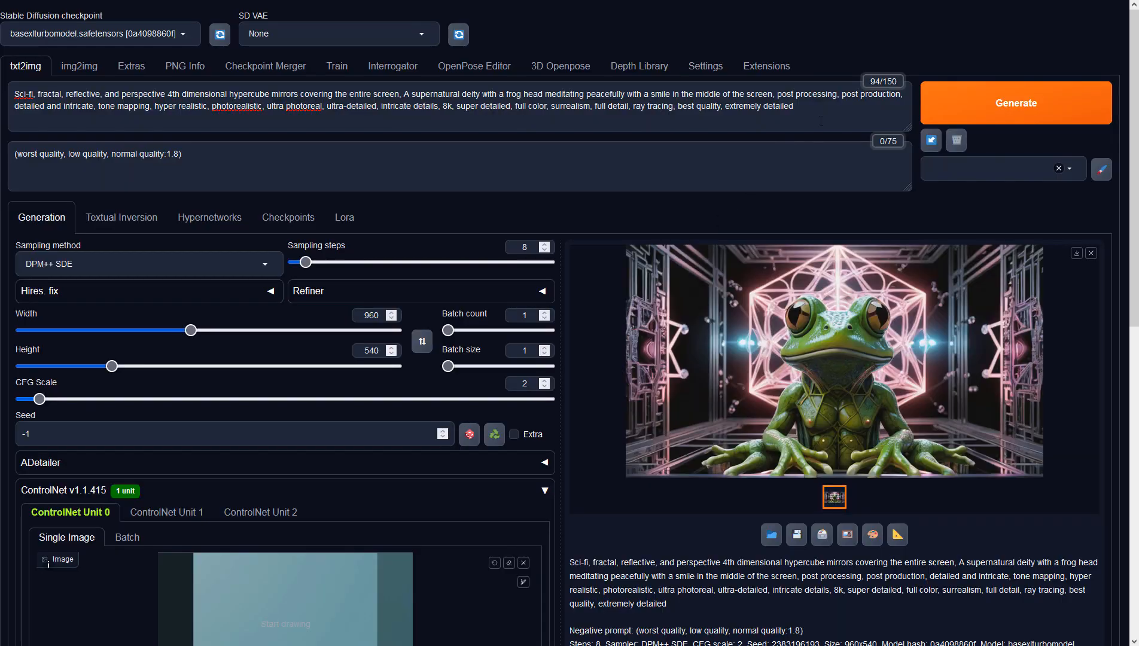
{"action": "left_click", "coordinate": [437, 163]}
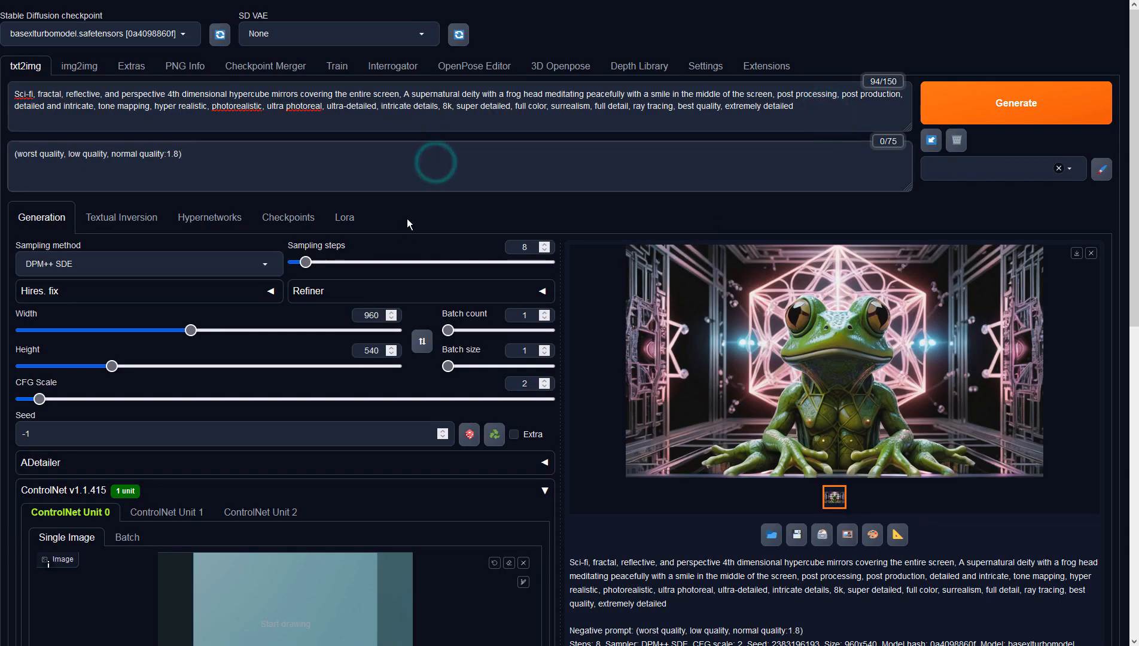
{"action": "left_click", "coordinate": [379, 318]}
{"action": "left_click", "coordinate": [374, 351]}
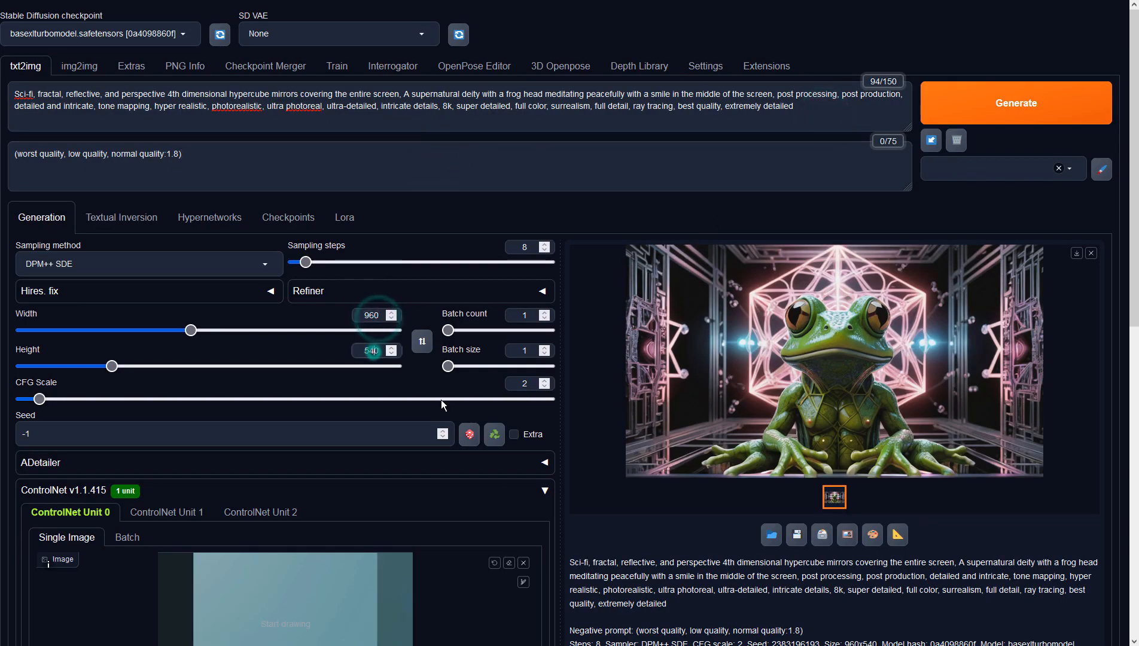
{"action": "left_click", "coordinate": [608, 566]}
Step: Set ControlNet Unit 0 to the Depth control type with preprocessor none and model sai_xl_depth_256lora [73ad23d1]
{"action": "scroll", "coordinate": [608, 566], "scroll_direction": "down", "scroll_amount": 6}
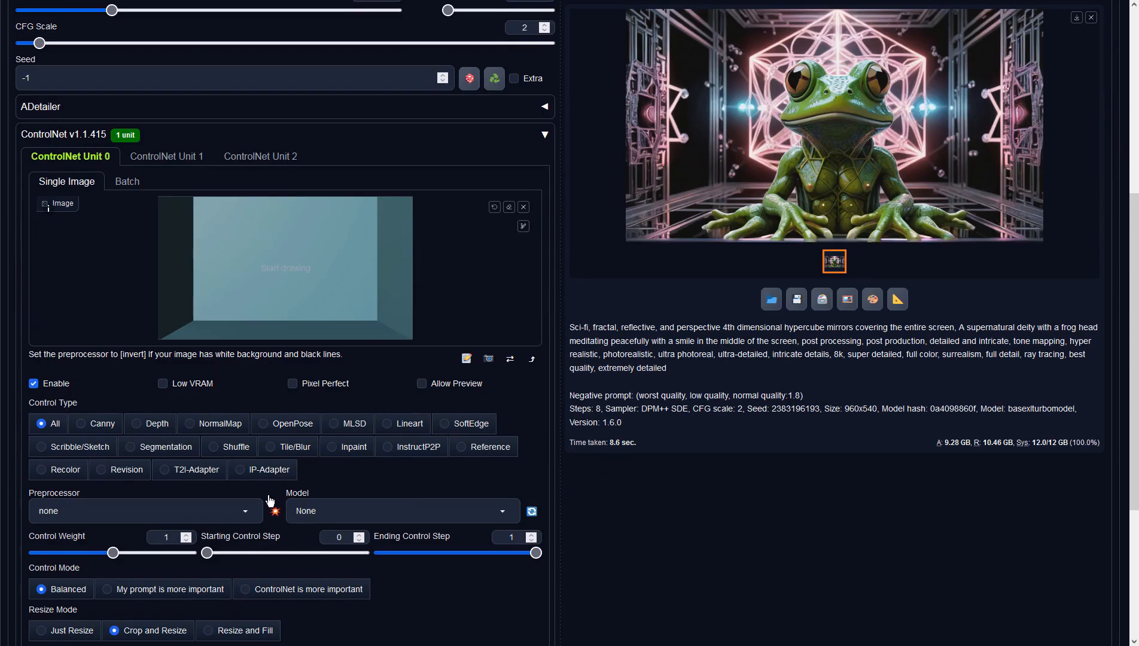
{"action": "left_click", "coordinate": [152, 423]}
{"action": "left_click", "coordinate": [245, 511]}
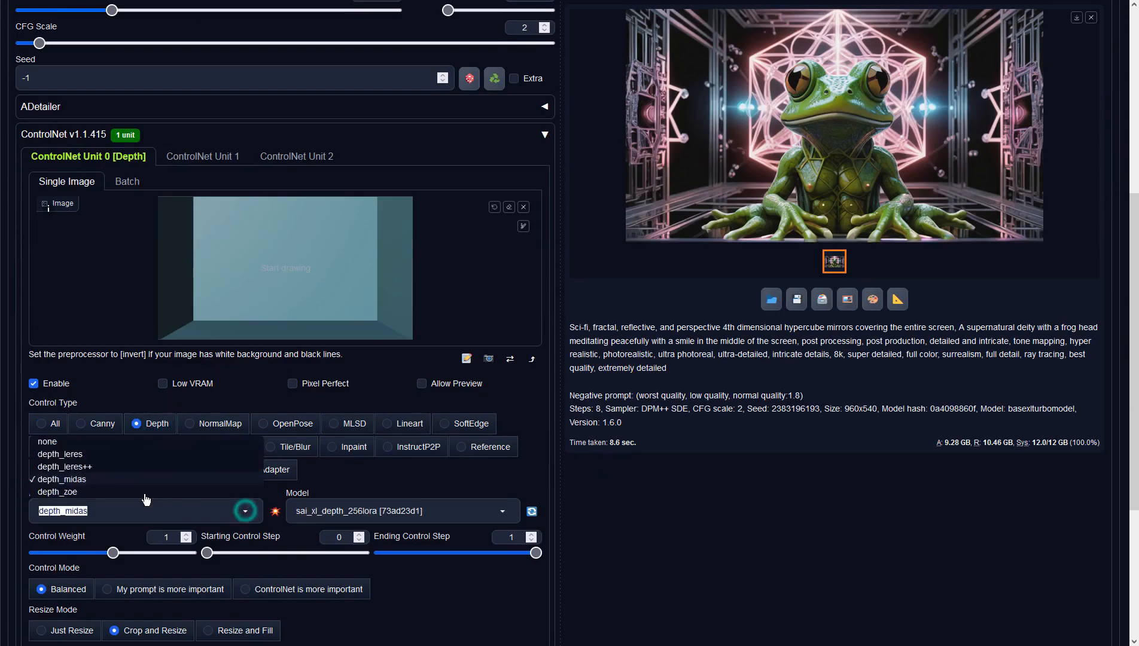
{"action": "left_click", "coordinate": [47, 442]}
{"action": "left_click", "coordinate": [383, 512]}
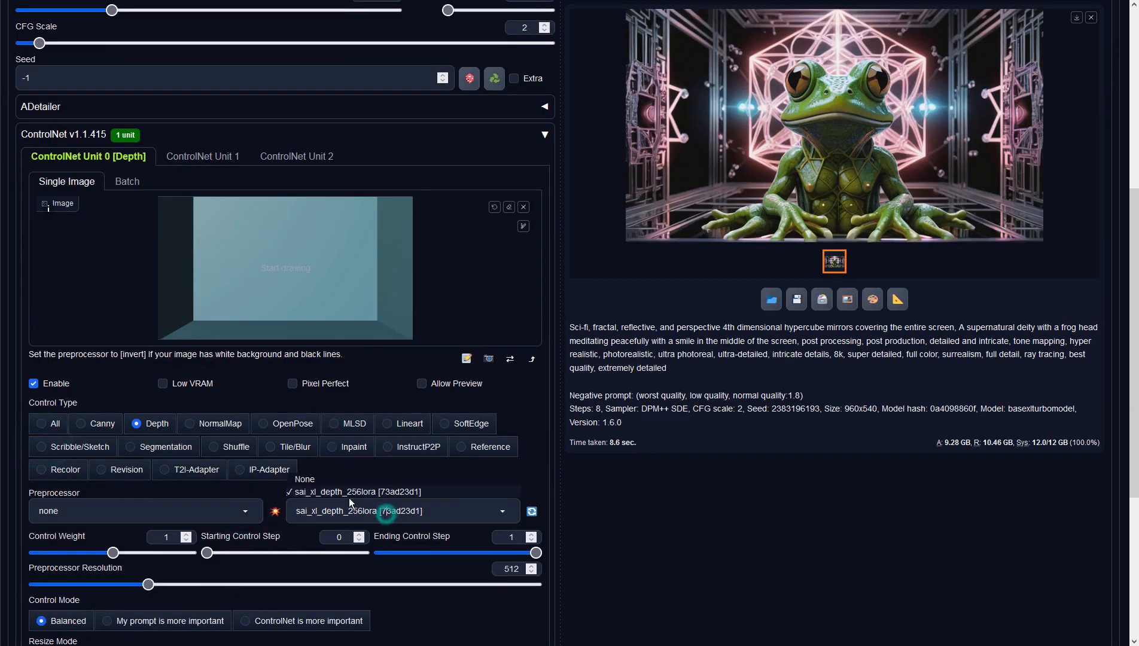
{"action": "left_click", "coordinate": [336, 491]}
Step: Generate the frog deity image from the prompt with the depth ControlNet and inspect it at full size
{"action": "scroll", "coordinate": [675, 395], "scroll_direction": "up", "scroll_amount": 6}
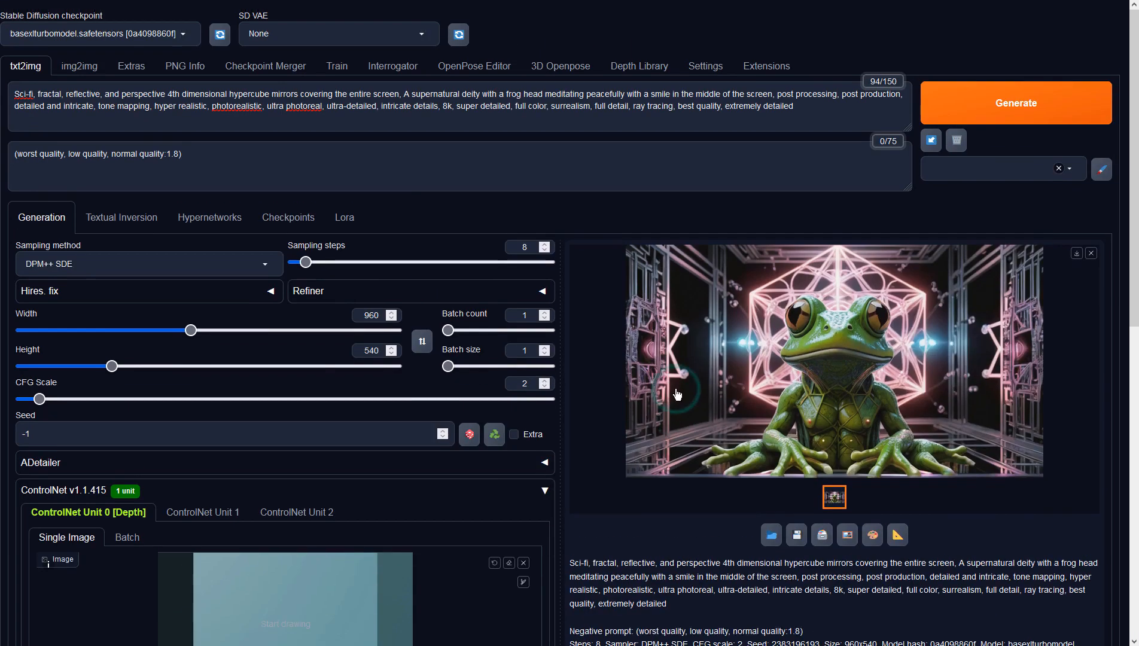
{"action": "left_click", "coordinate": [1019, 87]}
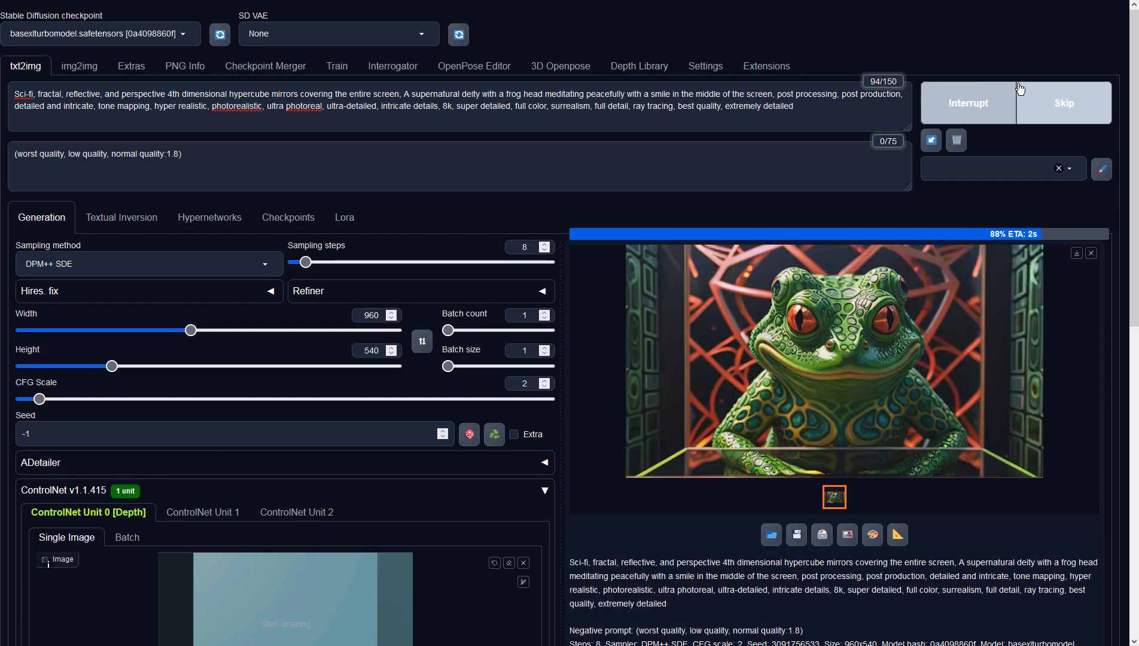
{"action": "left_click", "coordinate": [1025, 289]}
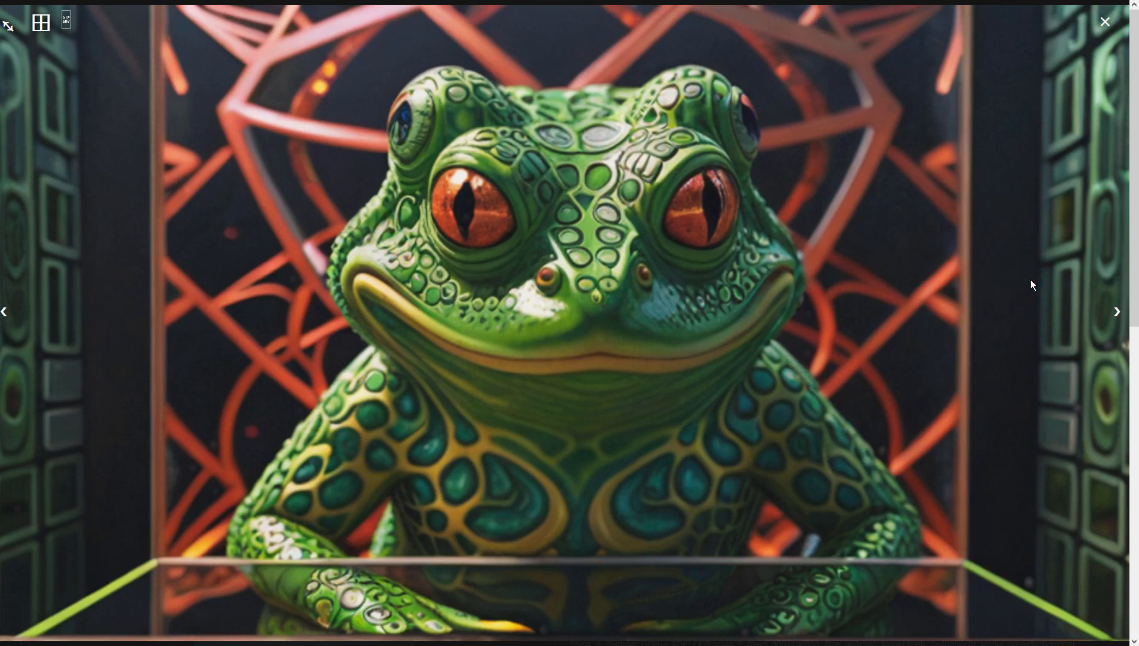
{"action": "left_click", "coordinate": [1031, 279]}
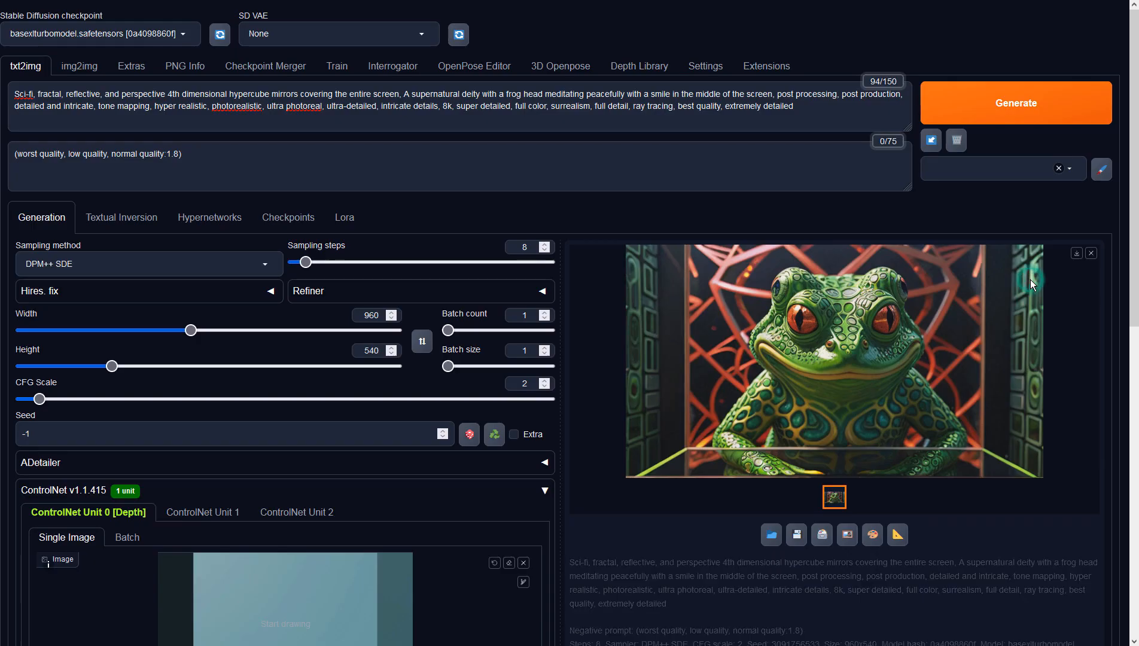
Step: Send the generated frog image to img2img and set the sampling method to DPM++ SDE and the CFG scale to 2
{"action": "left_click", "coordinate": [847, 538]}
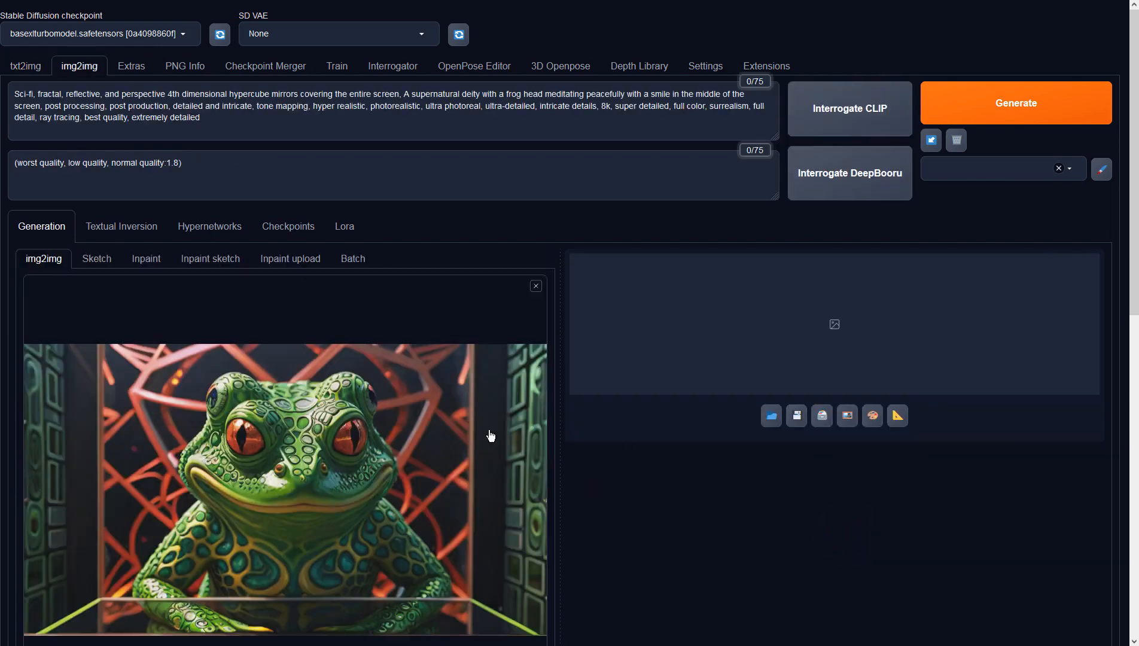
{"action": "scroll", "coordinate": [468, 432], "scroll_direction": "down", "scroll_amount": 10}
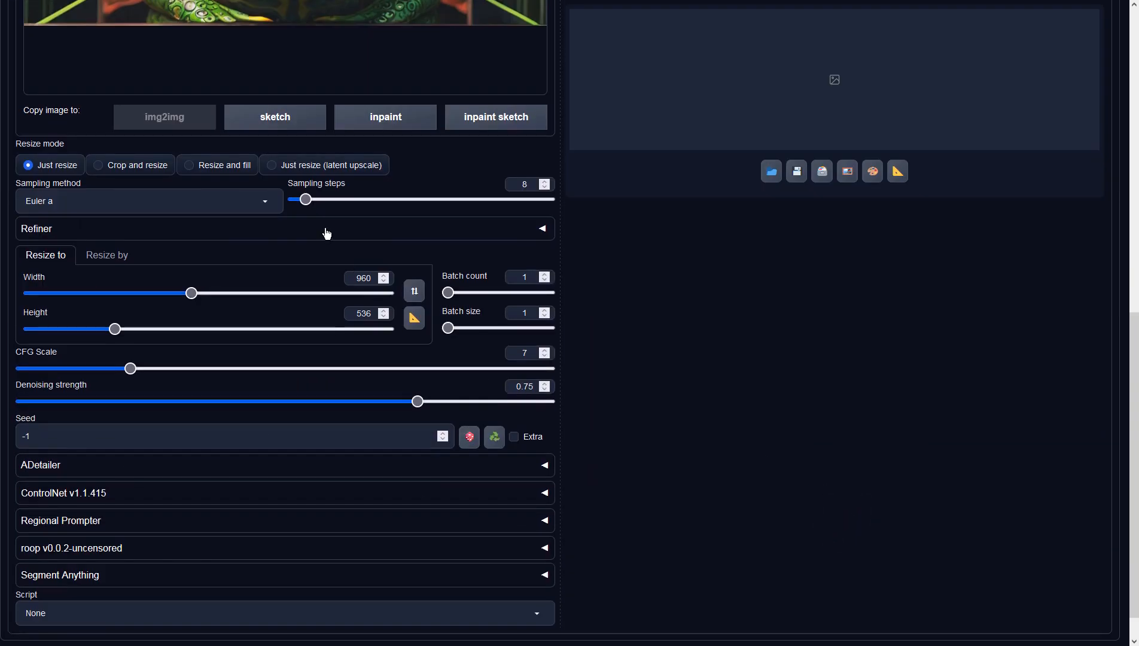
{"action": "left_click", "coordinate": [256, 202]}
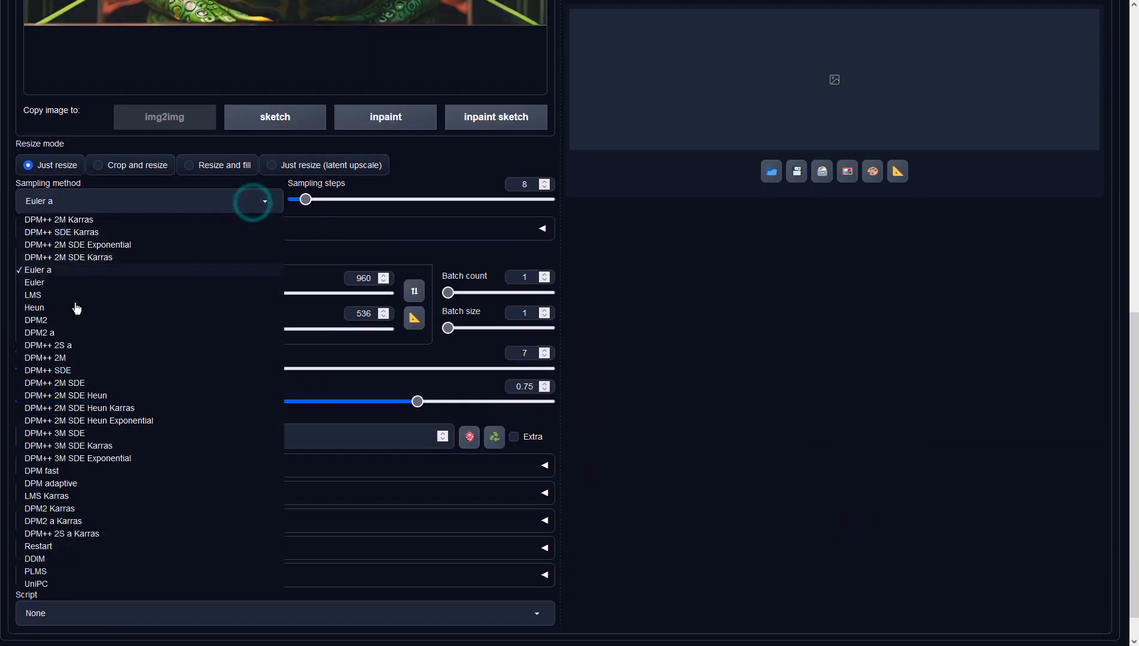
{"action": "left_click", "coordinate": [82, 371]}
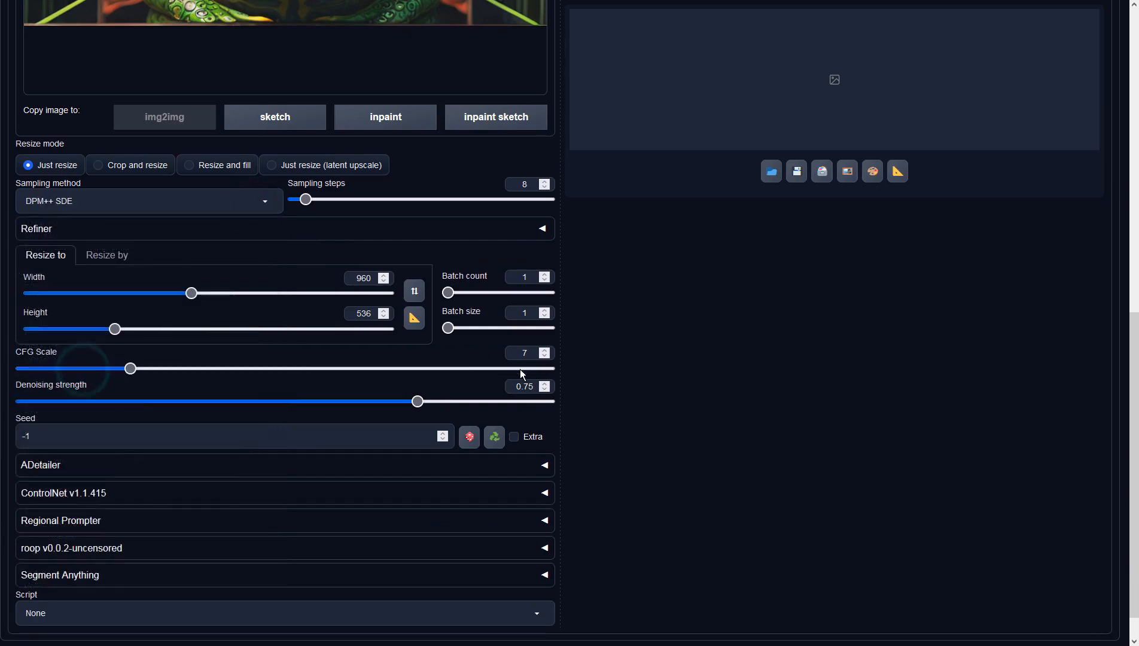
{"action": "double_click", "coordinate": [520, 354]}
{"action": "type", "text": "2"}
{"action": "left_click", "coordinate": [644, 343]}
Step: Generate an img2img variation of the red-eyed frog and inspect the result at full size
{"action": "scroll", "coordinate": [753, 358], "scroll_direction": "up", "scroll_amount": 10}
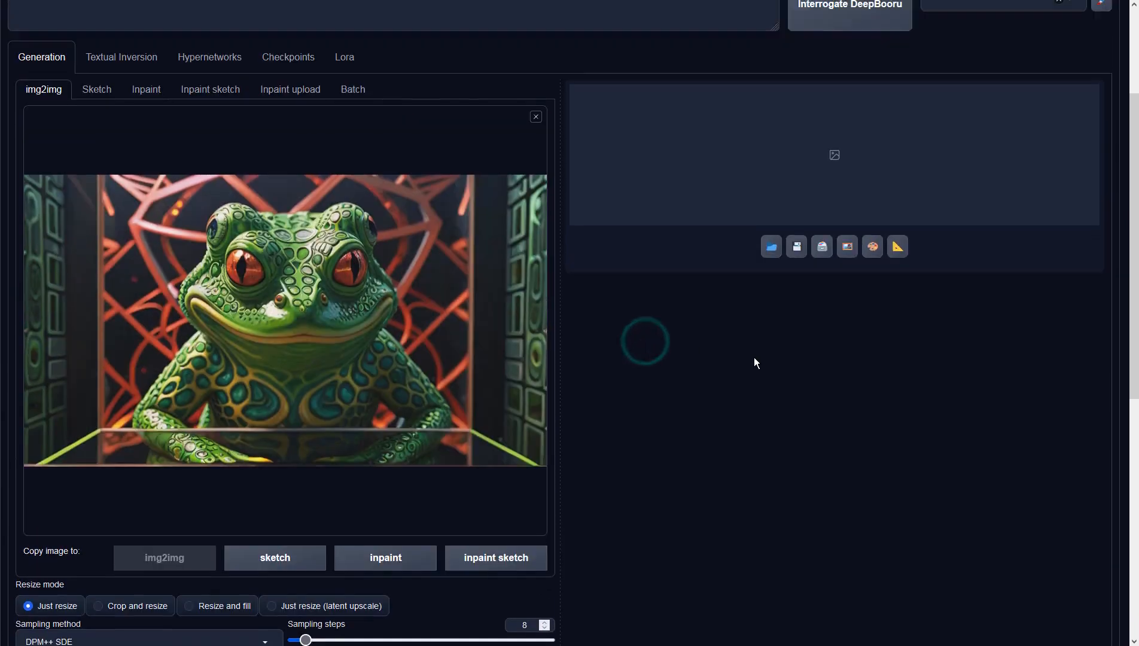
{"action": "left_click", "coordinate": [989, 114]}
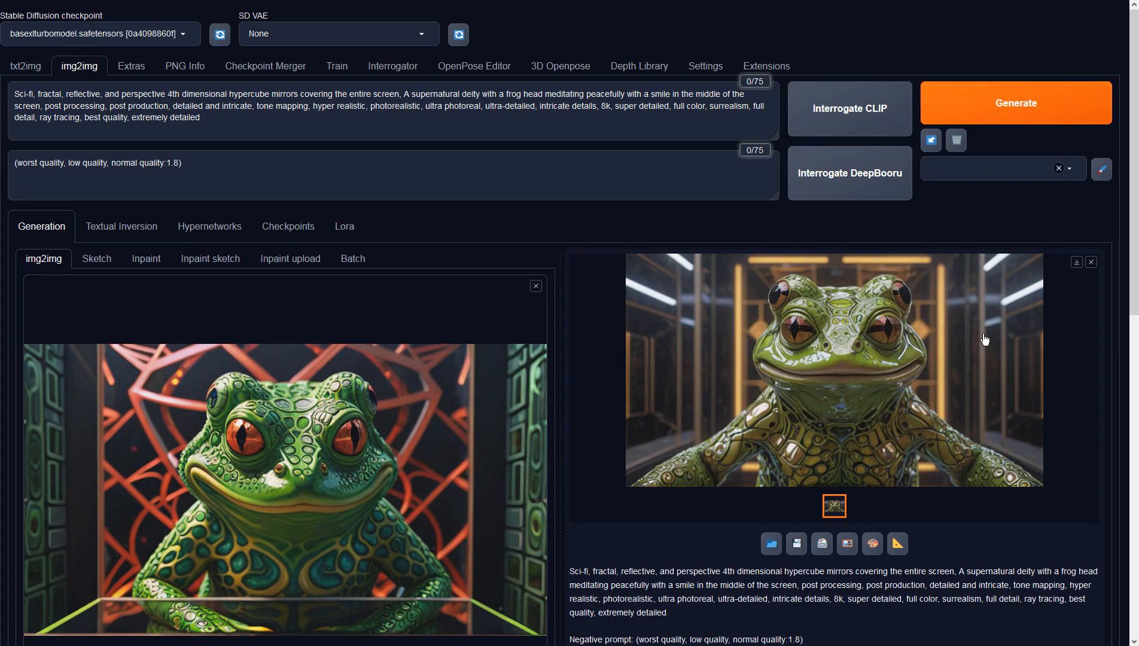
{"action": "left_click", "coordinate": [985, 336]}
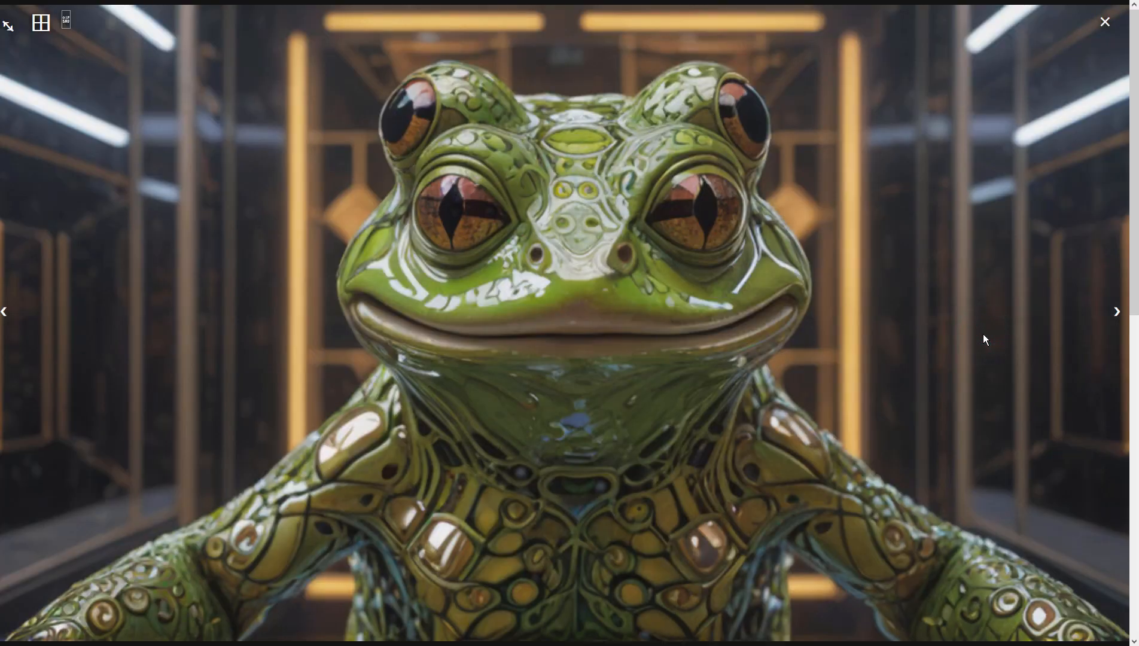
{"action": "left_click", "coordinate": [984, 335]}
Step: Send the new variation to img2img as the source image and change the denoising strength
{"action": "left_click", "coordinate": [850, 544]}
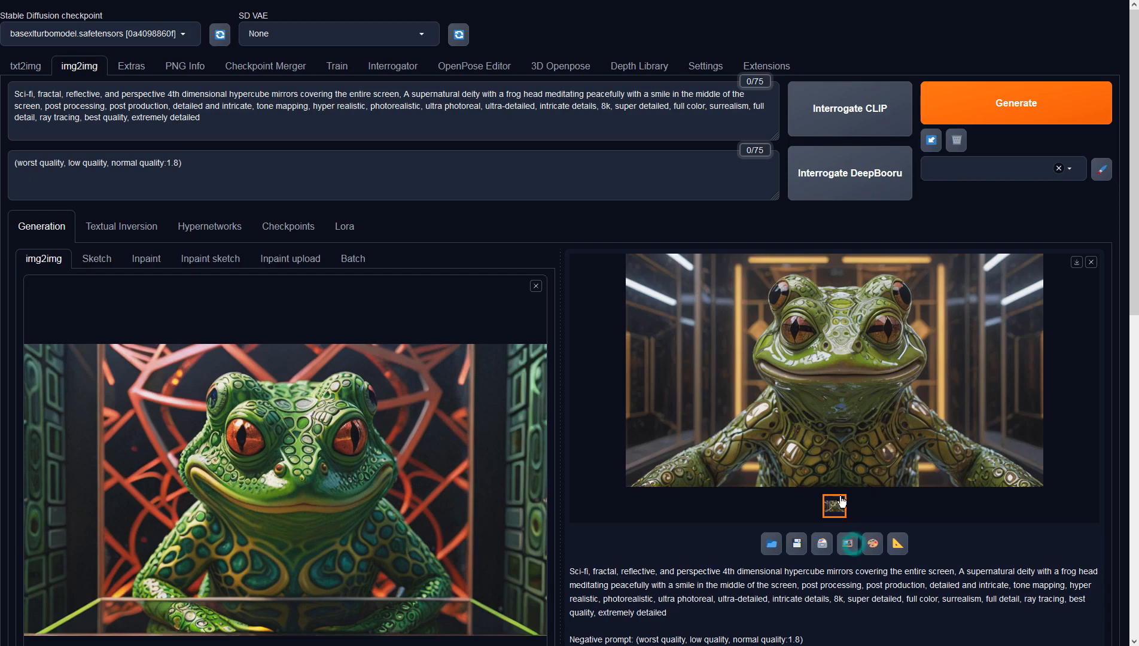
{"action": "scroll", "coordinate": [513, 299], "scroll_direction": "down", "scroll_amount": 4}
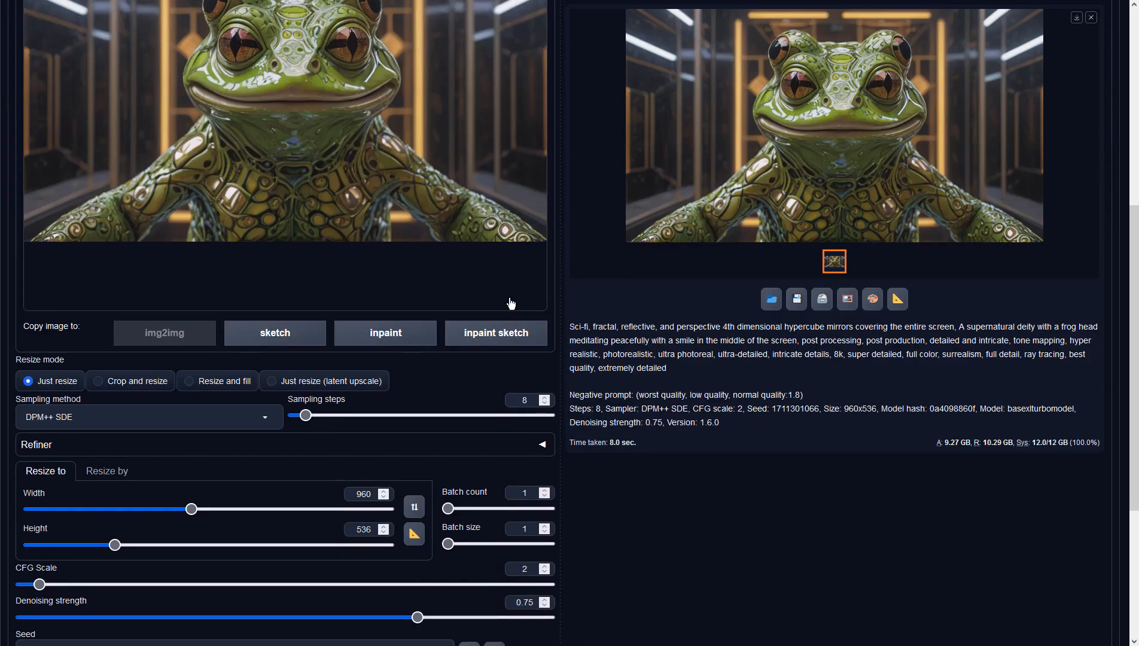
{"action": "left_click_drag", "start_coordinate": [417, 605], "coordinate": [497, 605]}
{"action": "left_click", "coordinate": [730, 381]}
{"action": "scroll", "coordinate": [730, 381], "scroll_direction": "up", "scroll_amount": 4}
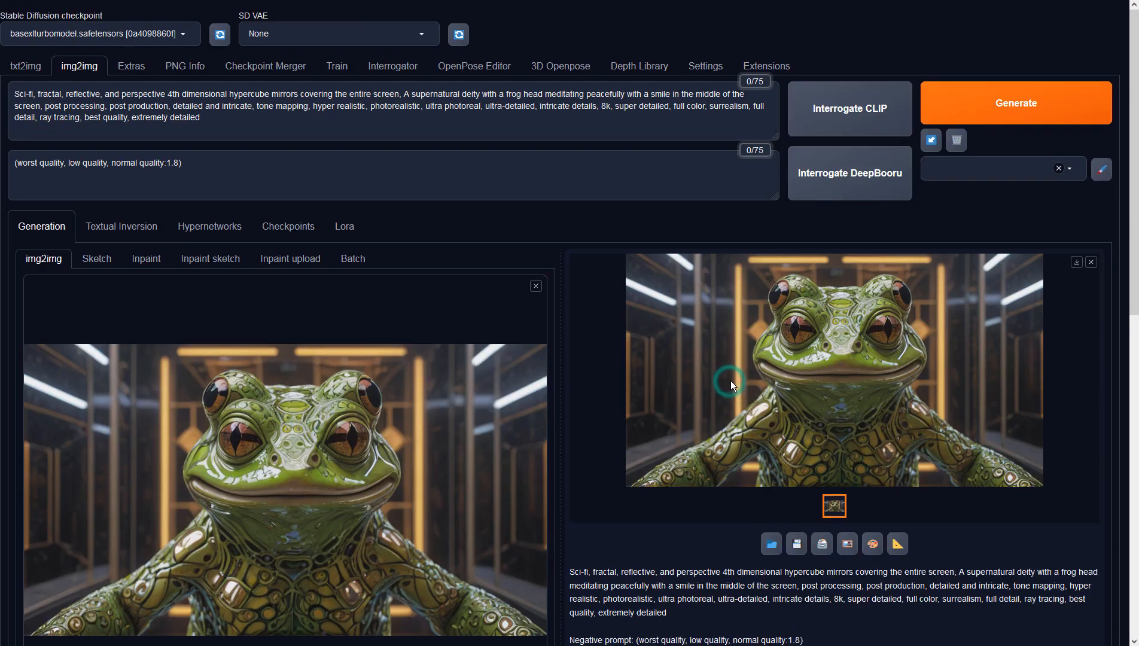
Step: Generate a variation with the changed denoising strength and inspect it at full size
{"action": "left_click", "coordinate": [958, 96]}
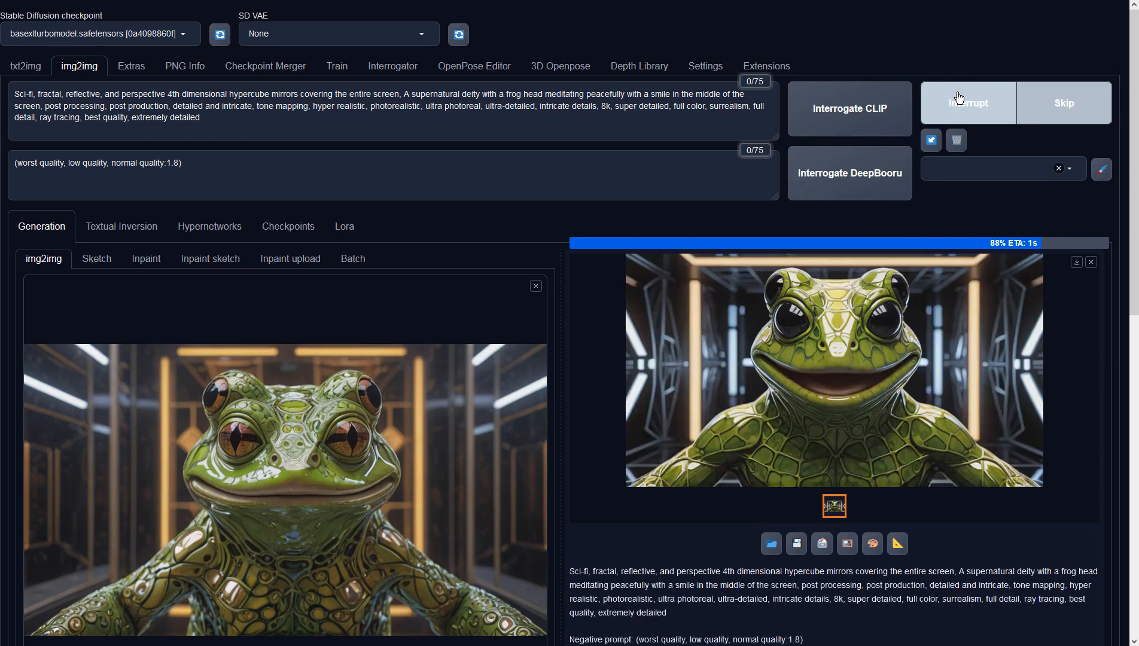
{"action": "left_click", "coordinate": [1016, 354]}
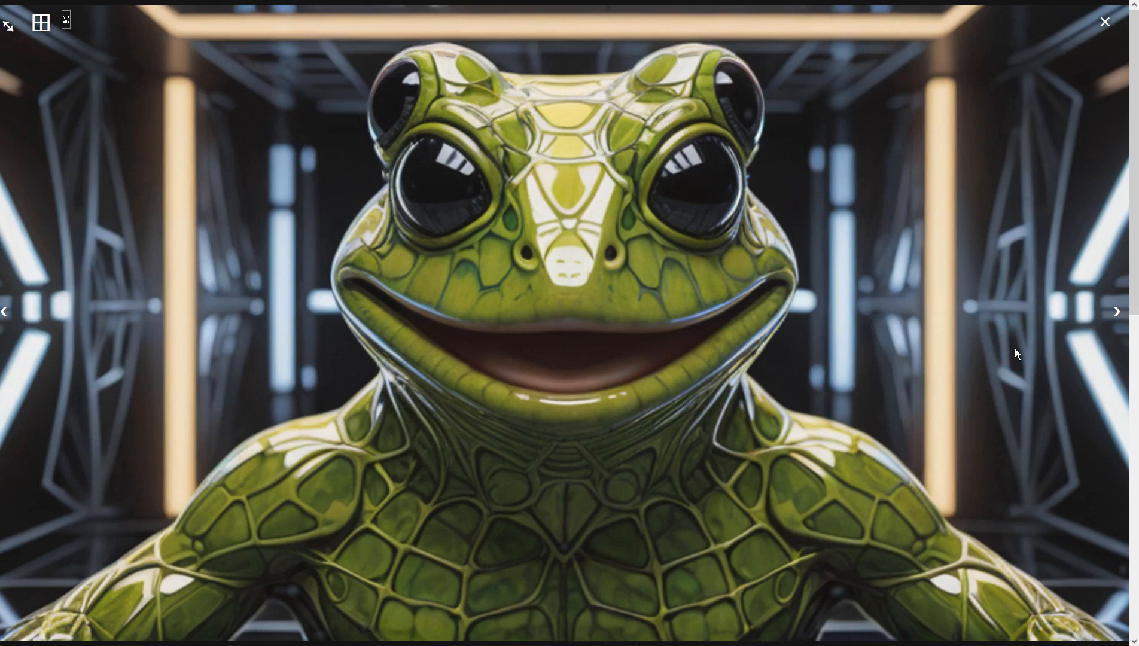
{"action": "left_click", "coordinate": [1015, 348]}
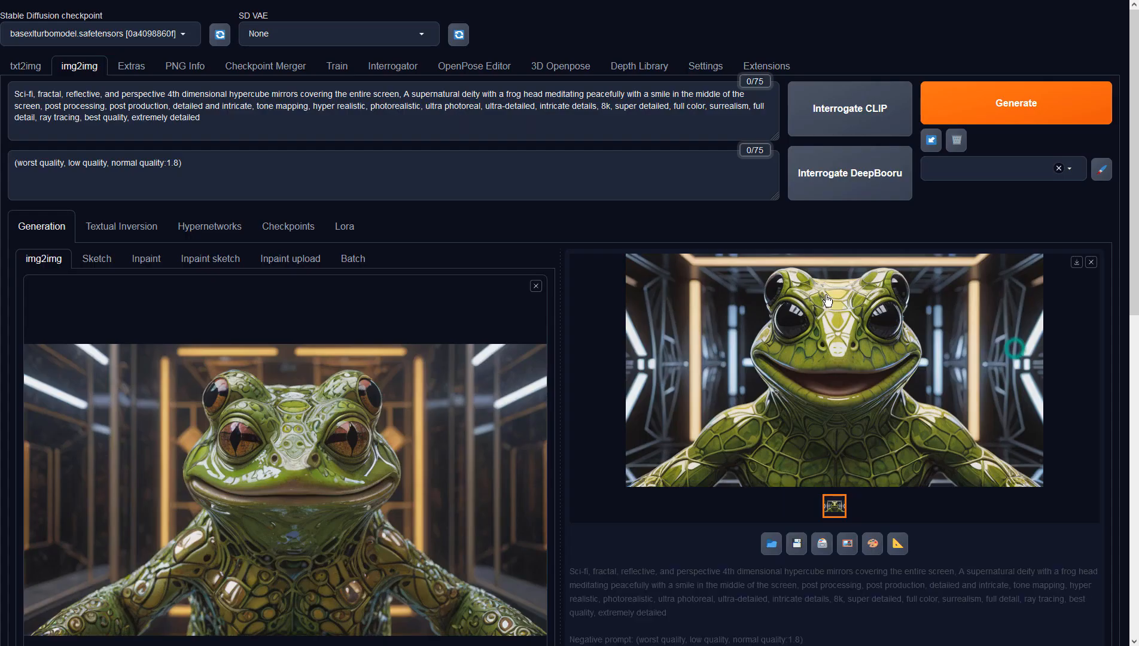
Step: Append ", more than 2 eyes" to the negative prompt
{"action": "left_click", "coordinate": [421, 162]}
{"action": "type", "text": ", more th"}
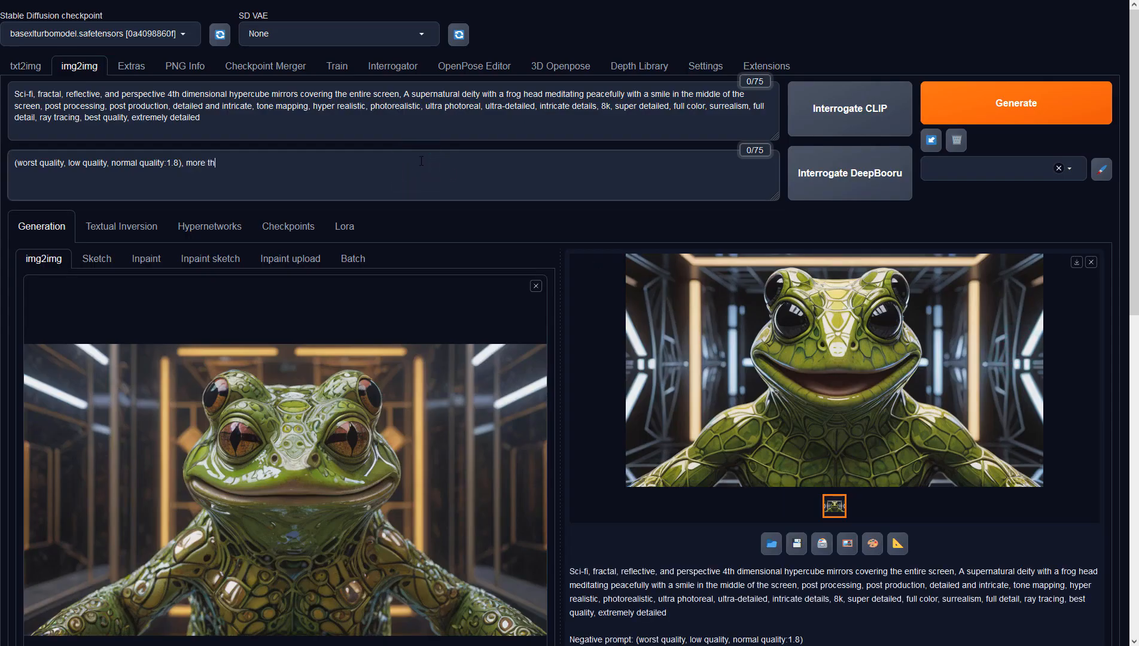
{"action": "type", "text": "an 2 eyes"}
Step: Send the black-eyed frog to img2img, generate with the extended negative prompt, and inspect the result at full size
{"action": "left_click", "coordinate": [848, 543]}
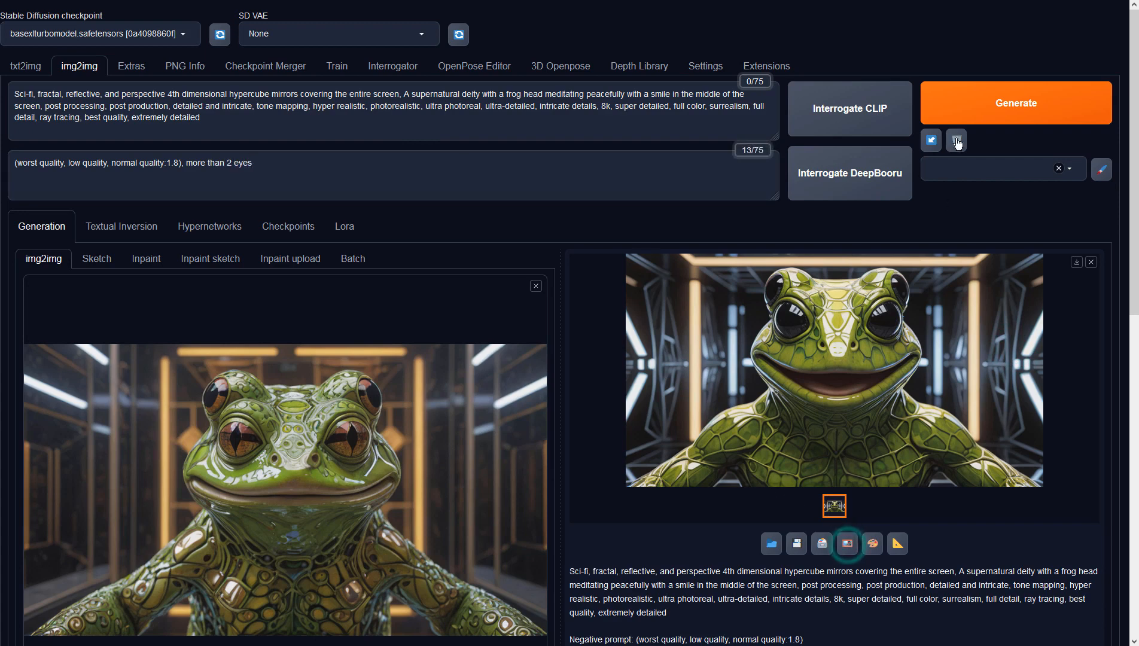
{"action": "left_click", "coordinate": [993, 104]}
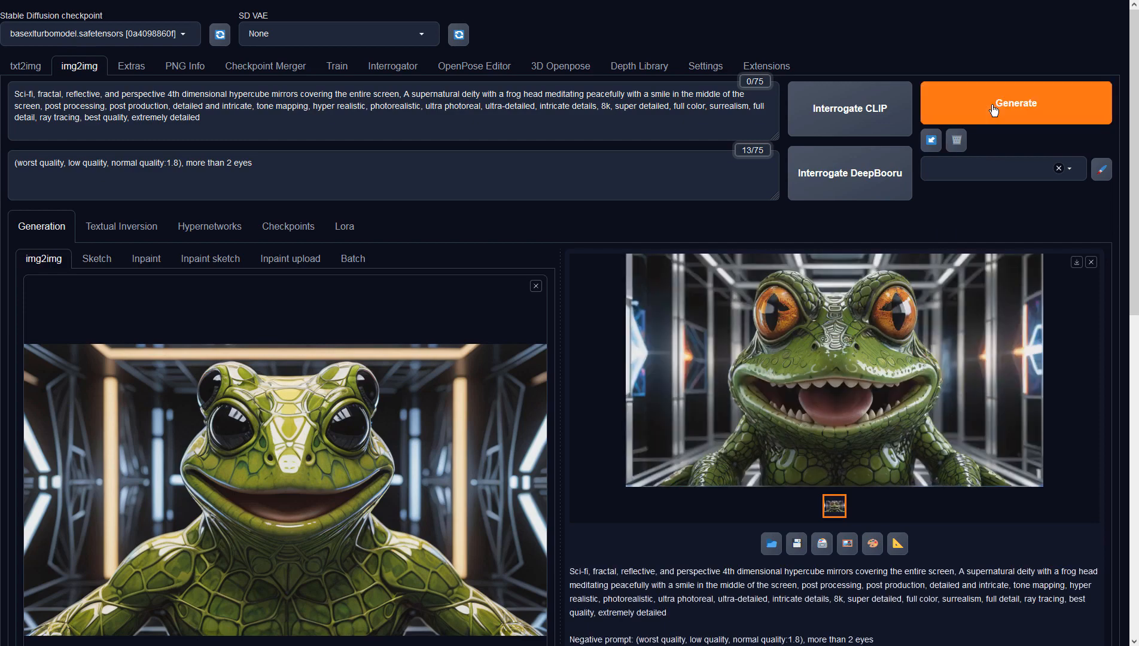
{"action": "left_click", "coordinate": [871, 311]}
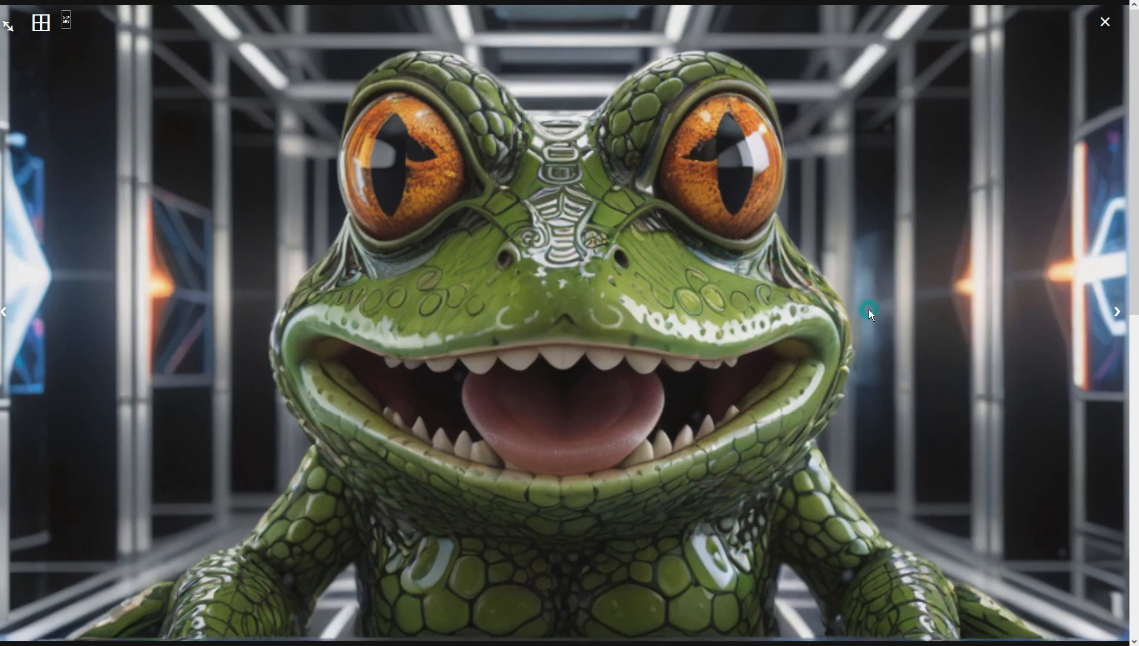
{"action": "left_click", "coordinate": [869, 310]}
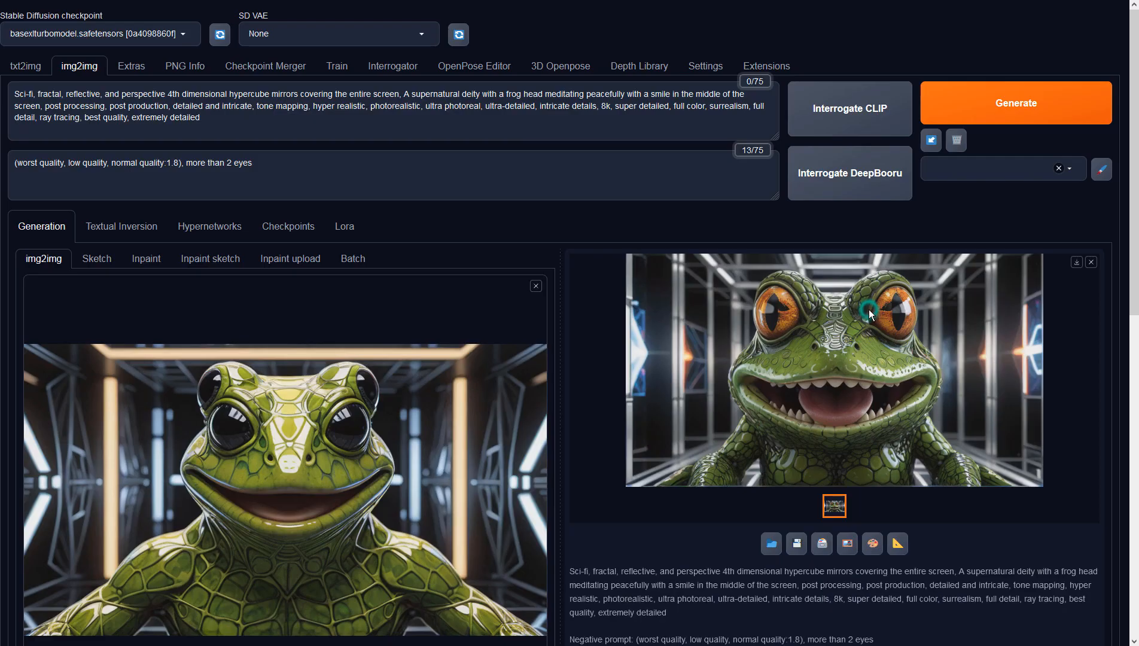
Step: Send the orange-eyed, open-mouthed frog to img2img as the source and generate another variation
{"action": "left_click", "coordinate": [849, 545]}
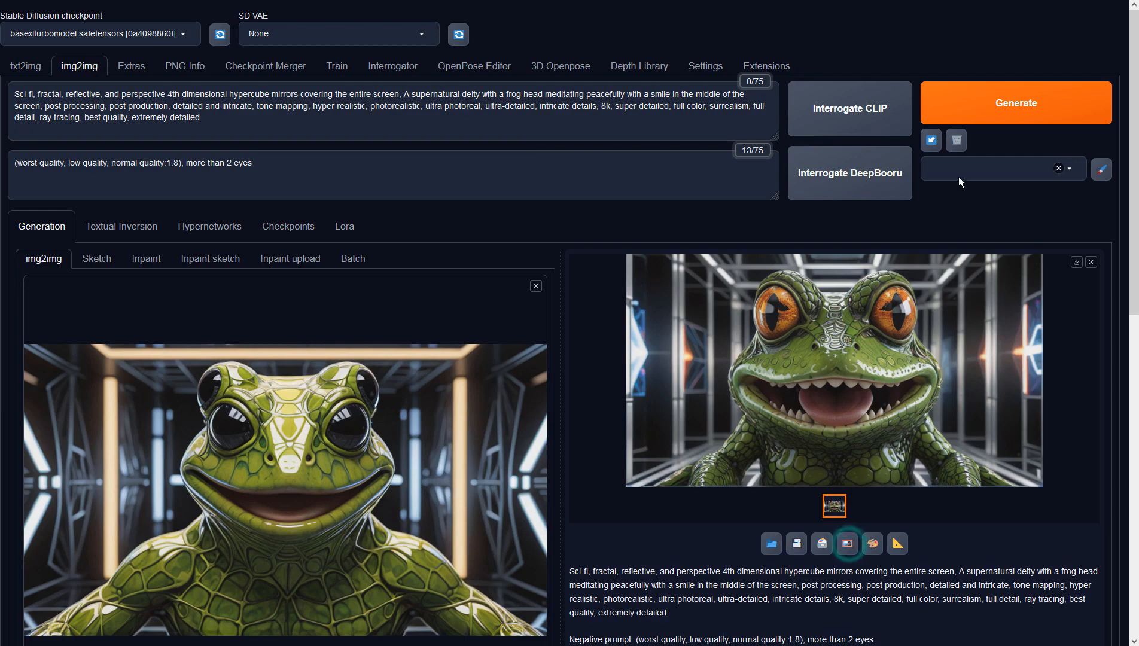
{"action": "left_click", "coordinate": [993, 116]}
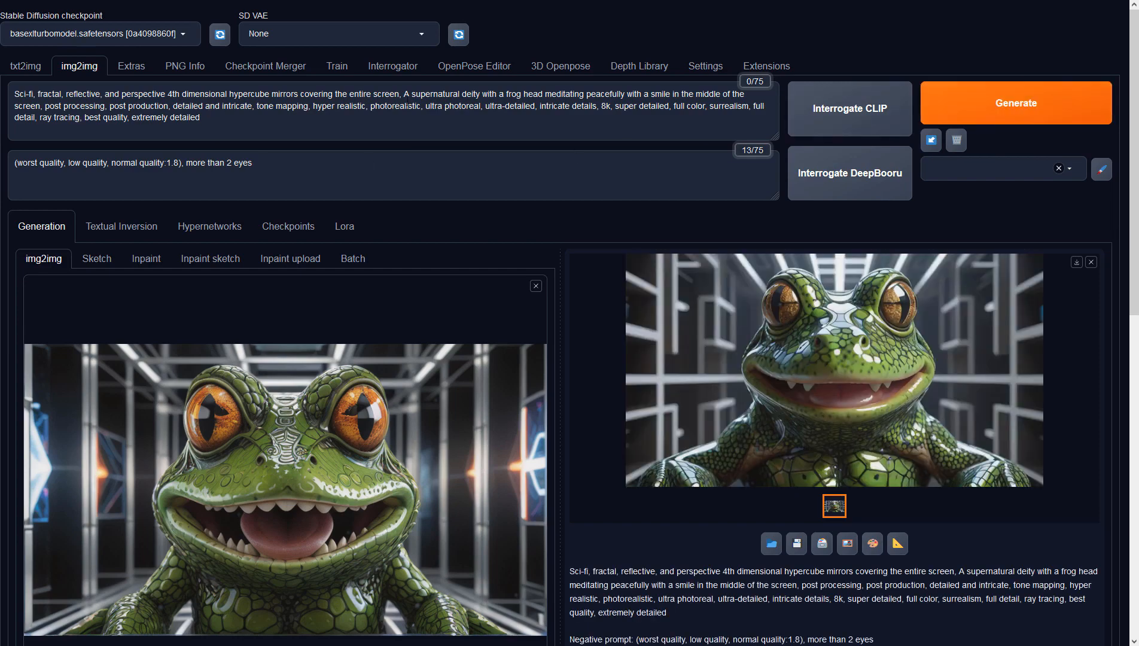
Step: Enclose the prompt phrase from "A supernatural deity" to "middle of the screen" in parentheses with a weight of 1.5
{"action": "left_click", "coordinate": [404, 94]}
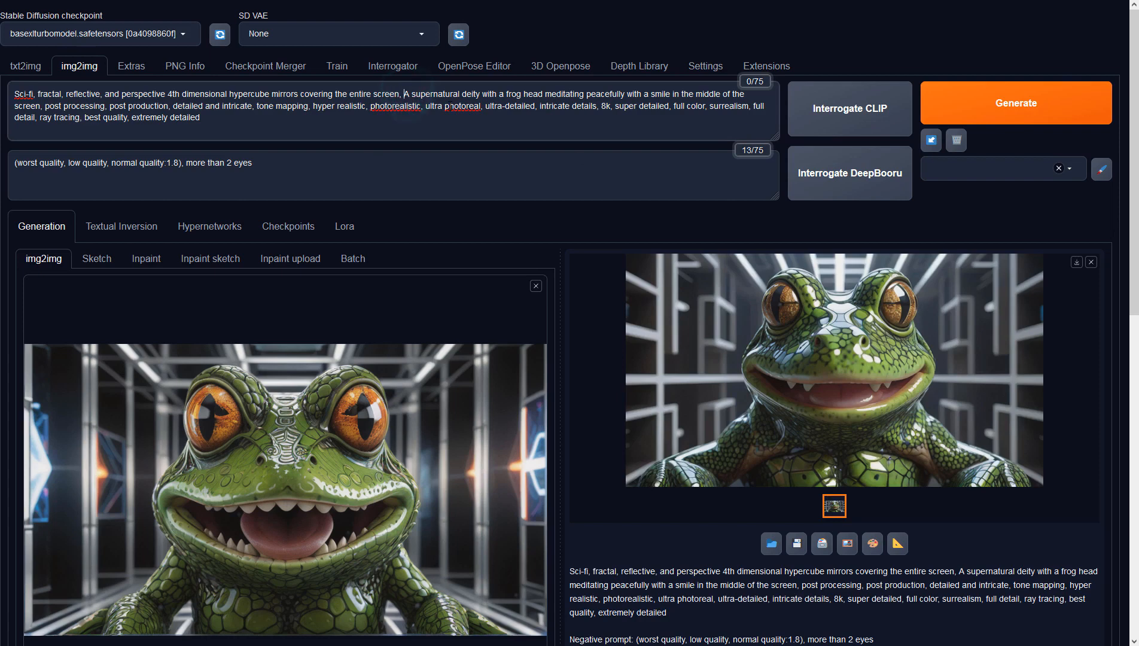
{"action": "type", "text": "("}
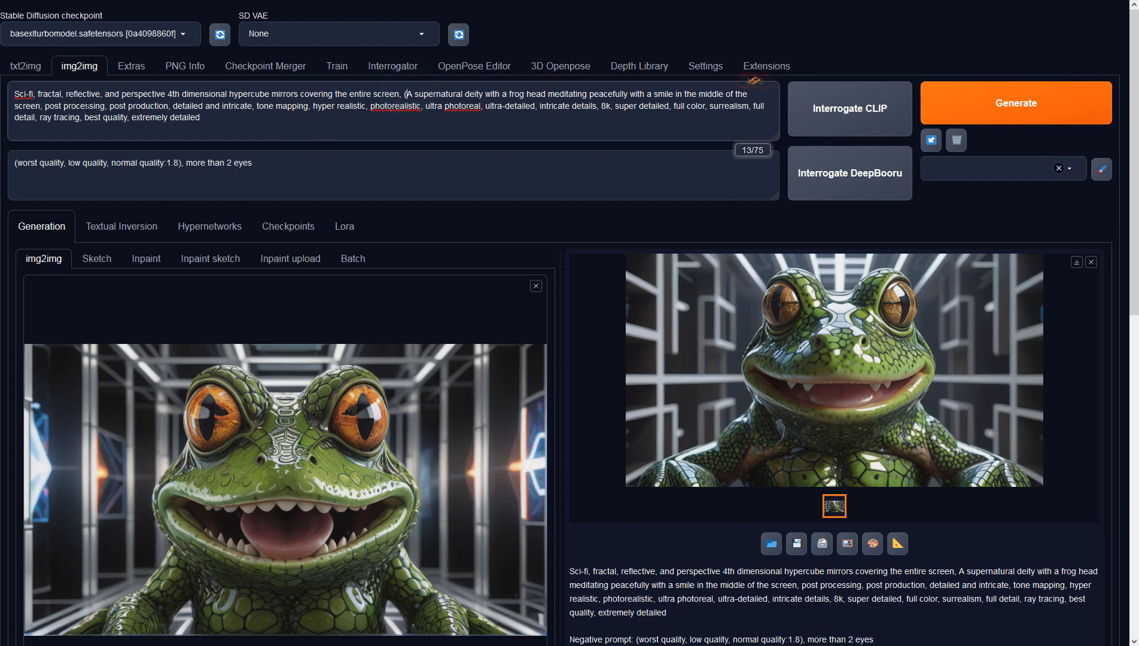
{"action": "left_click", "coordinate": [42, 106]}
{"action": "type", "text": ")"}
{"action": "key", "text": "Left"}
{"action": "type", "text": ":1.5"}
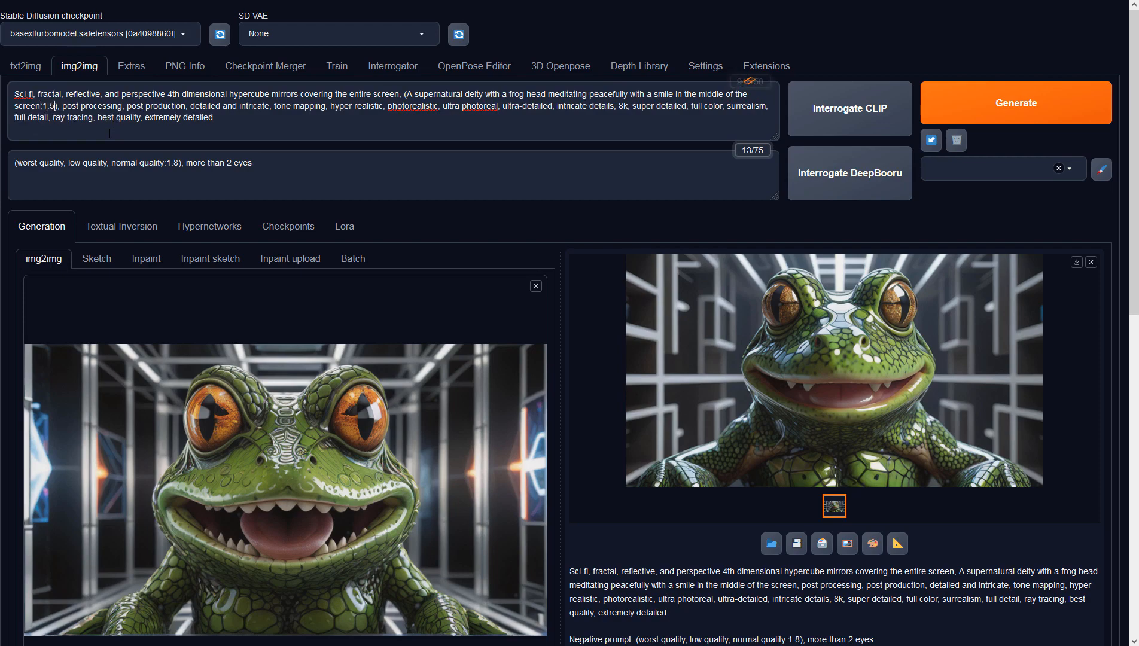
Step: Generate new variations with the weighted prompt and inspect the smiling, brown-eyed frog at full size
{"action": "left_click", "coordinate": [955, 103]}
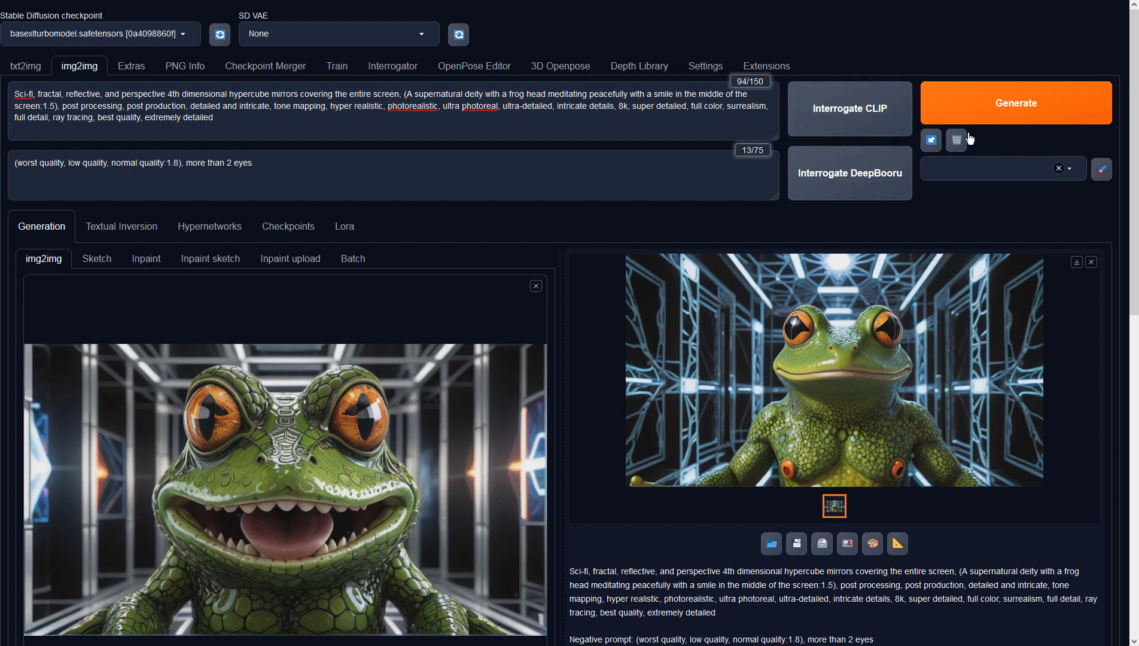
{"action": "left_click", "coordinate": [987, 102]}
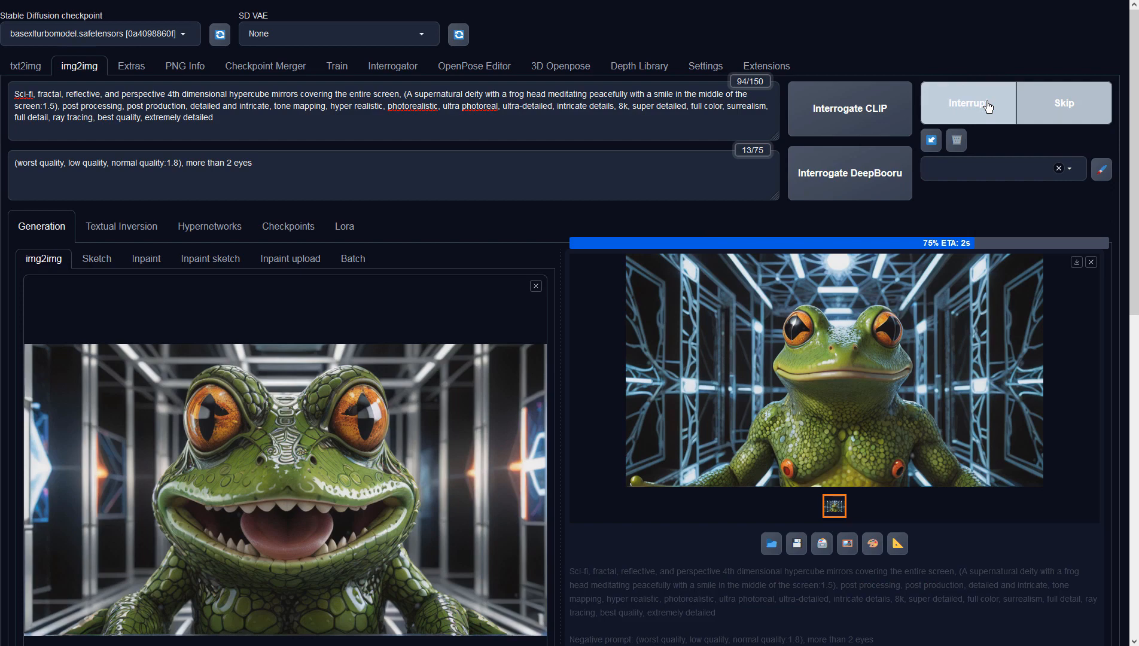
{"action": "left_click", "coordinate": [988, 106]}
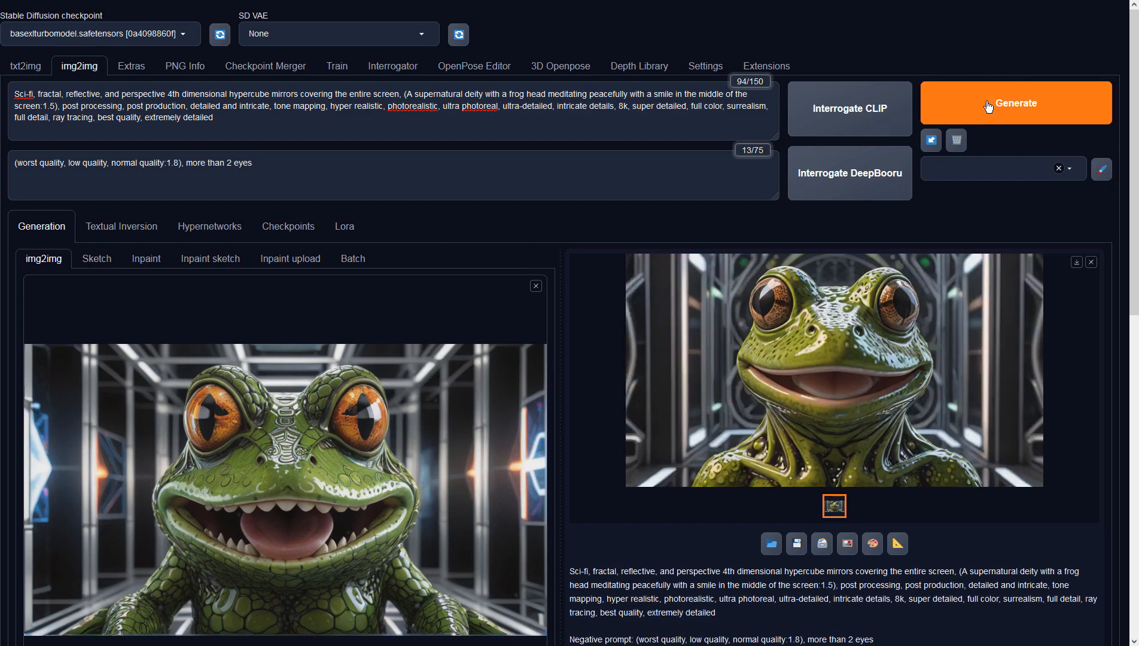
{"action": "left_click", "coordinate": [903, 297]}
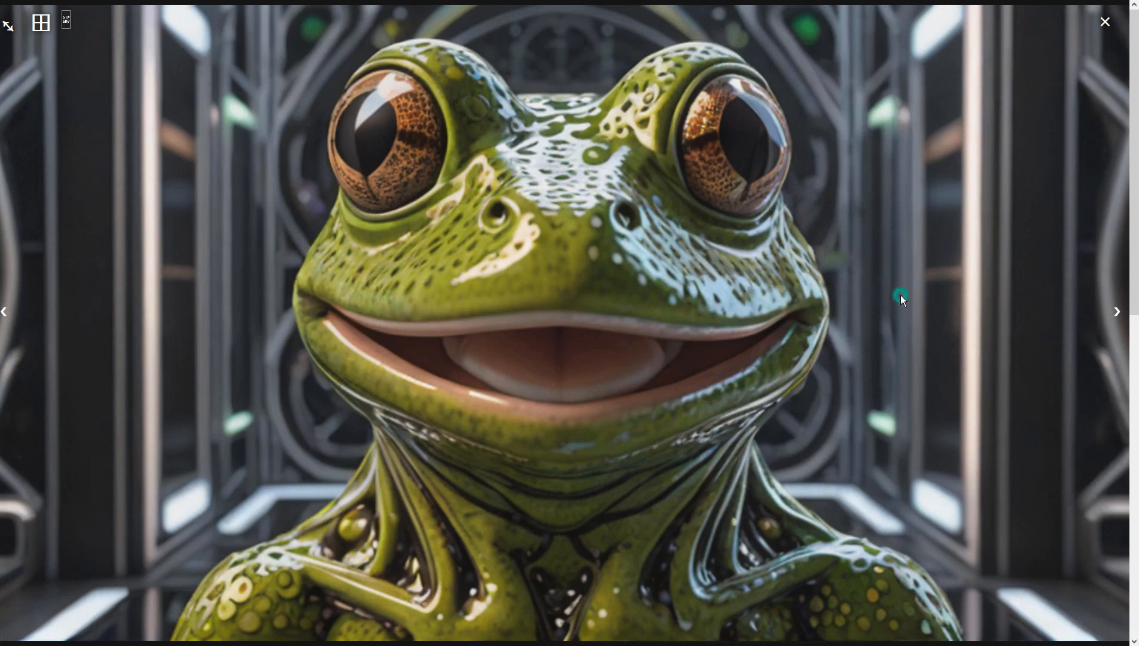
{"action": "left_click", "coordinate": [901, 295]}
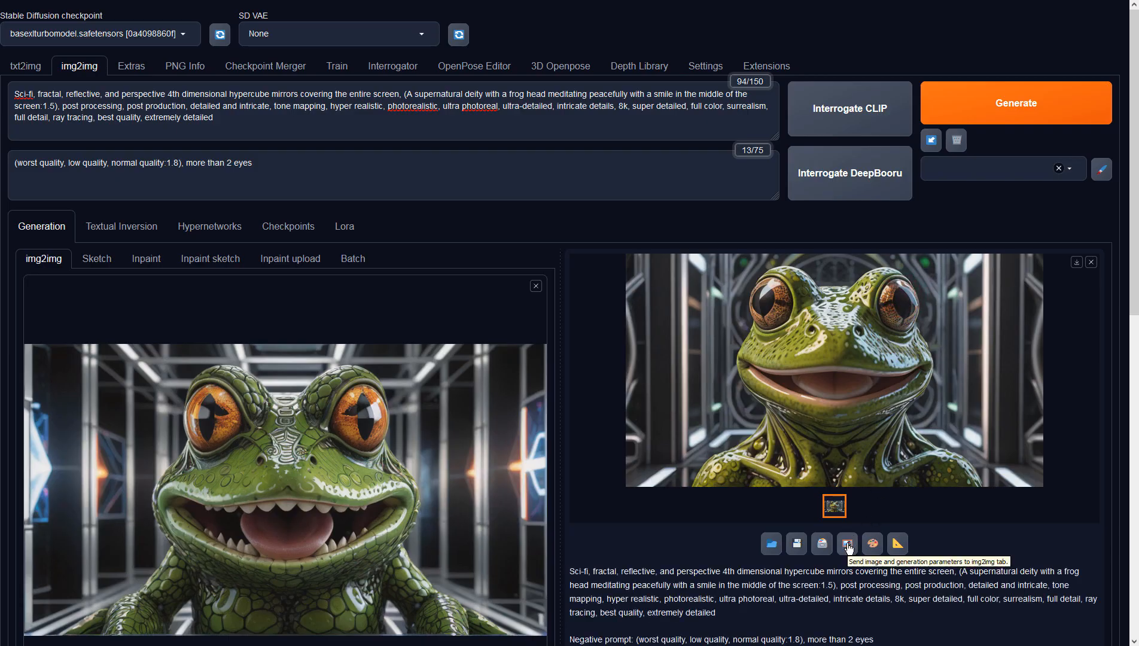
Step: Send the smiling frog to Extras and process it with the 4x-UltraSharp upscaler at resize factor 1
{"action": "left_click", "coordinate": [898, 544]}
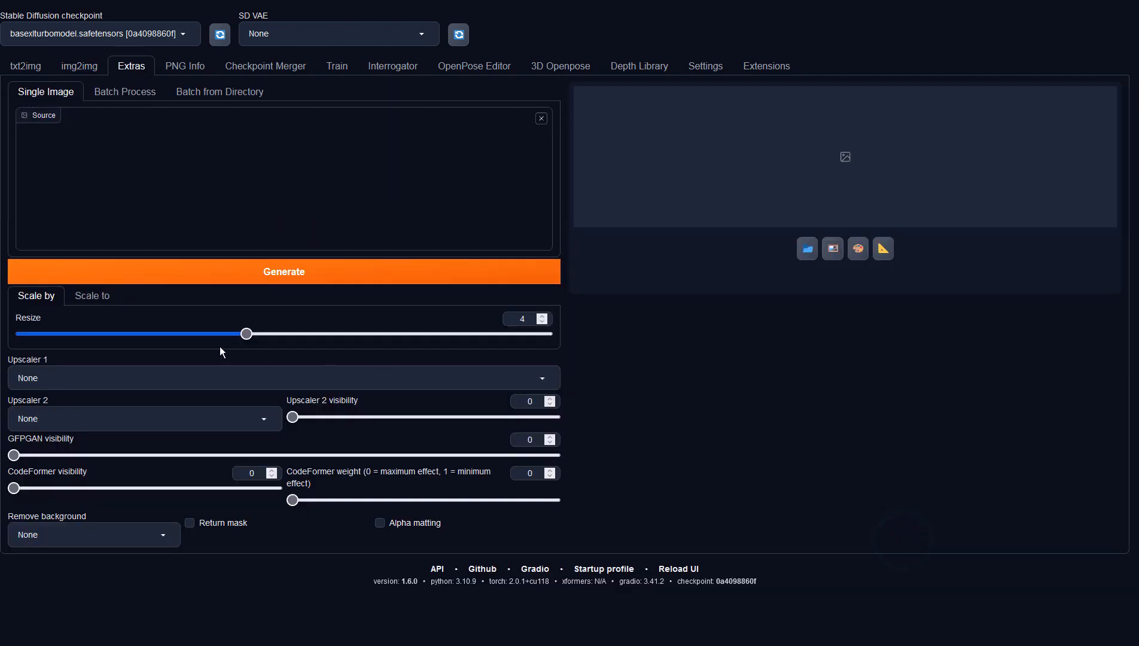
{"action": "left_click", "coordinate": [123, 378]}
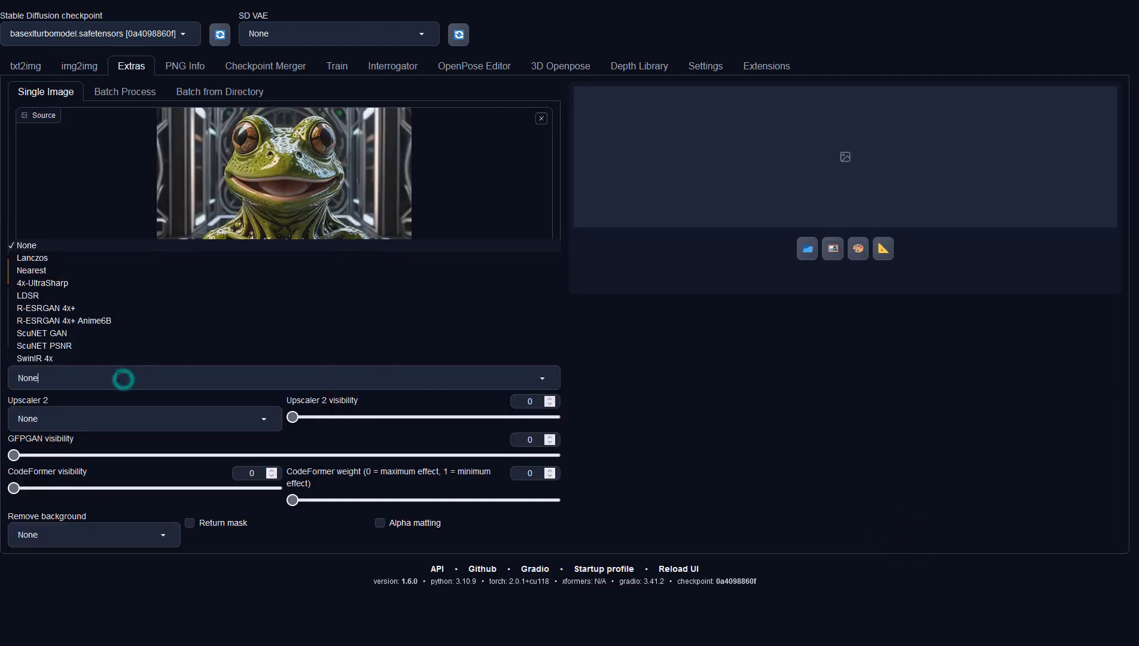
{"action": "left_click", "coordinate": [51, 283]}
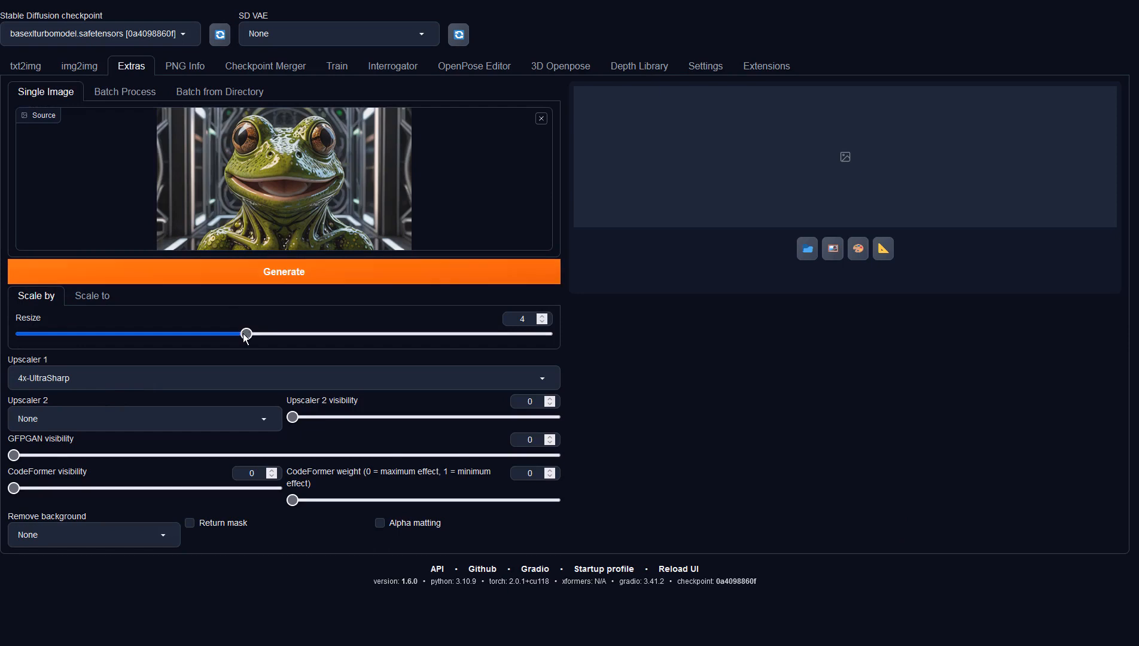
{"action": "left_click_drag", "start_coordinate": [246, 334], "coordinate": [21, 334]}
{"action": "left_click", "coordinate": [284, 272]}
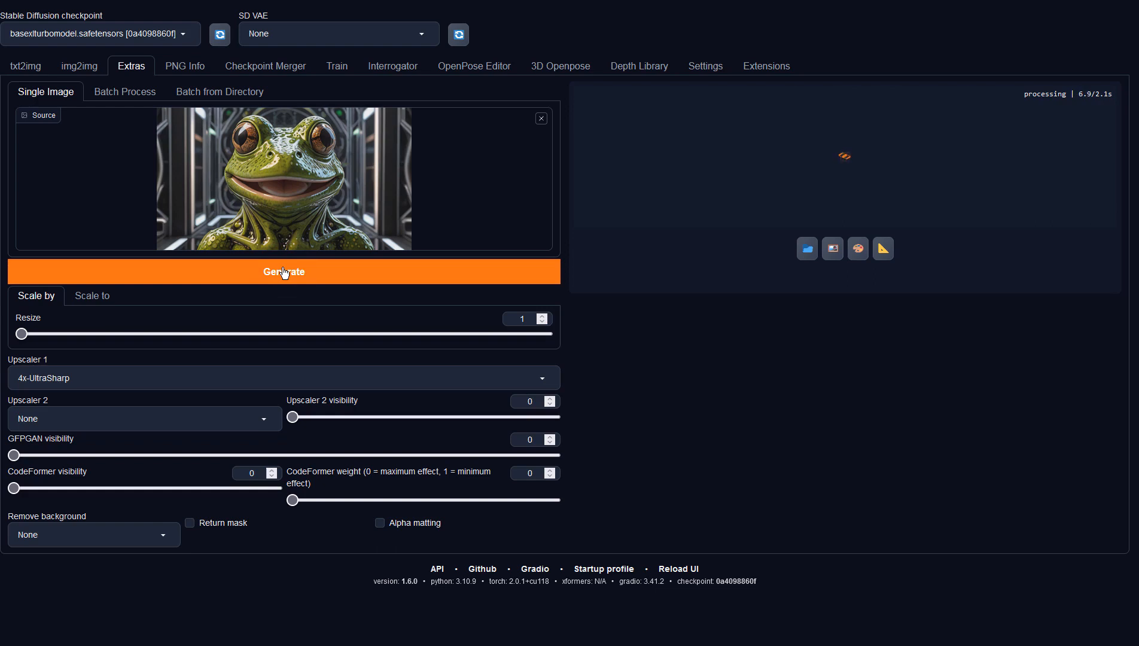
{"action": "left_click", "coordinate": [667, 273]}
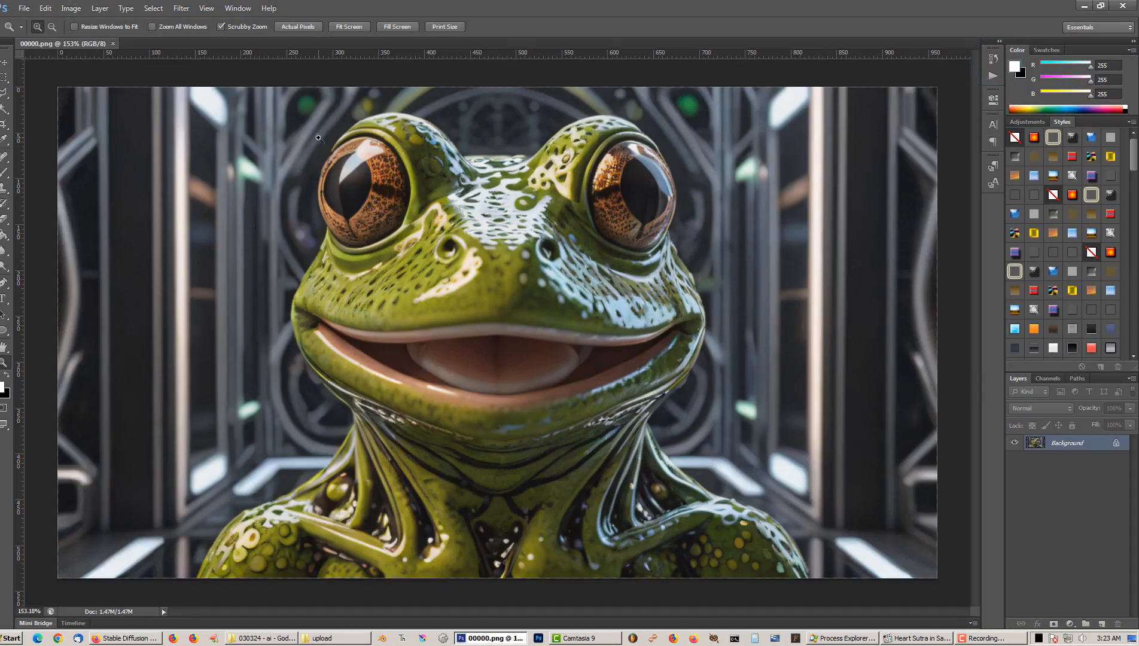
Step: In Photoshop, apply a Vibrance adjustment to the frog image with vibrance +100 and saturation about +94
{"action": "key", "text": "f"}
{"action": "left_click_drag", "start_coordinate": [543, 299], "coordinate": [462, 289]}
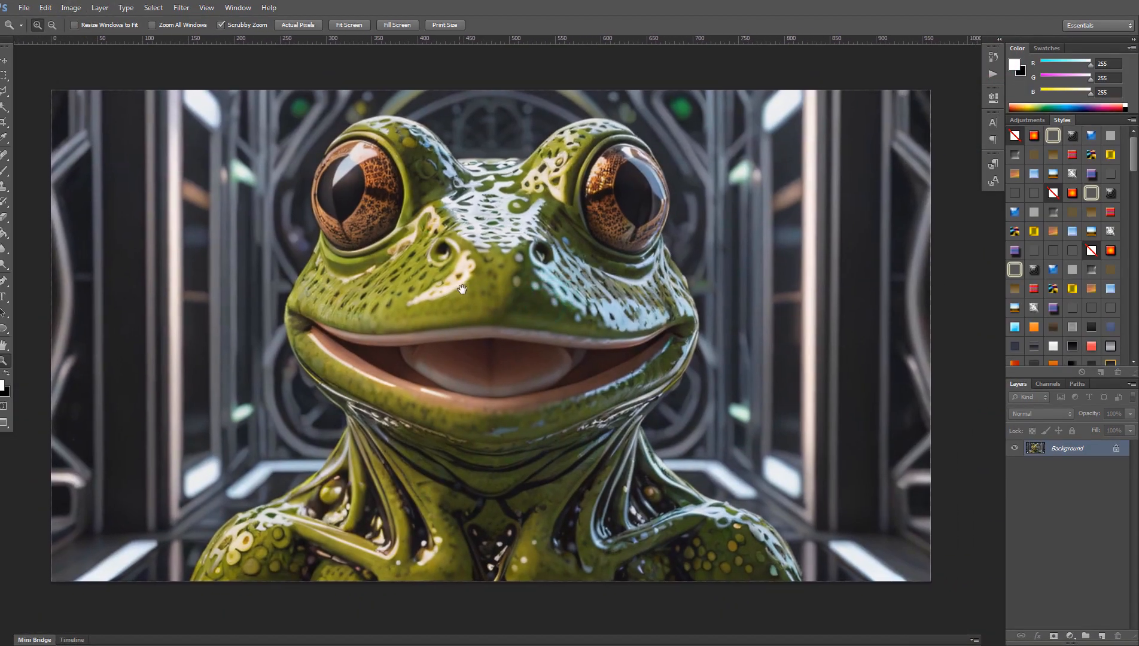
{"action": "left_click", "coordinate": [81, 9]}
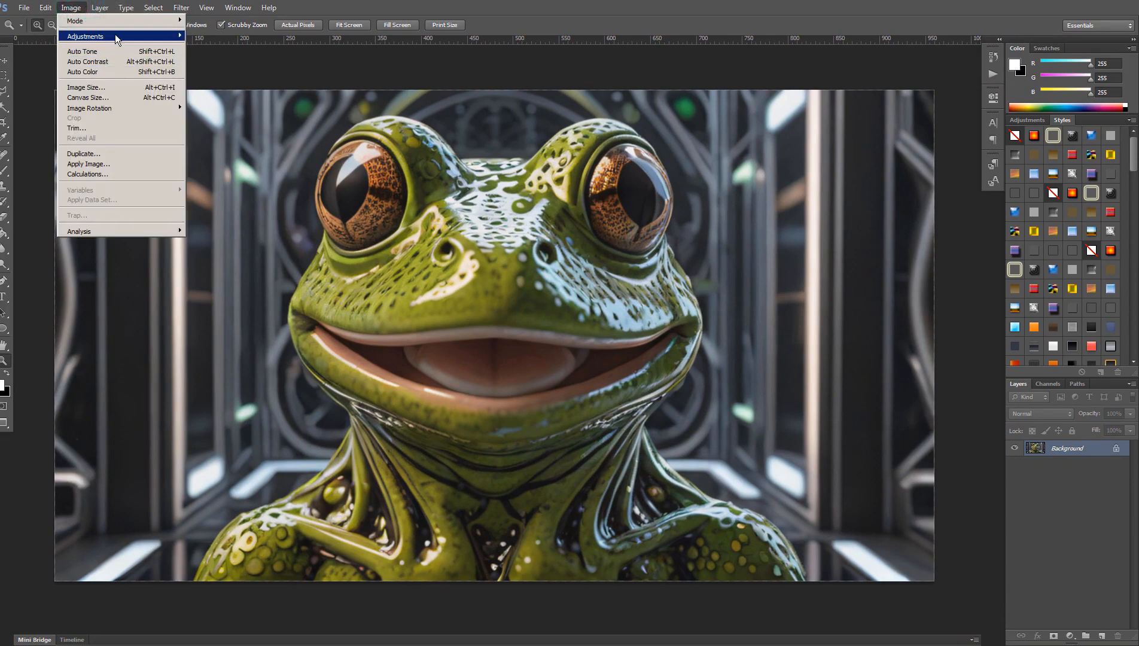
{"action": "mouse_move", "coordinate": [120, 37]}
{"action": "left_click", "coordinate": [279, 86]}
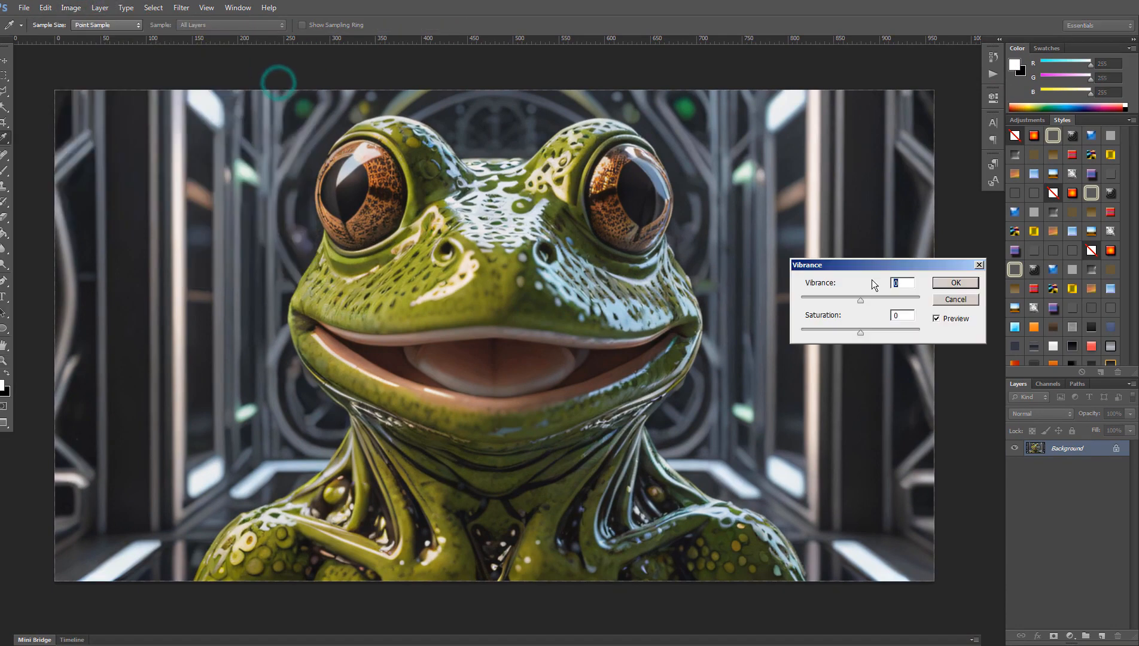
{"action": "left_click_drag", "start_coordinate": [861, 298], "coordinate": [941, 305]}
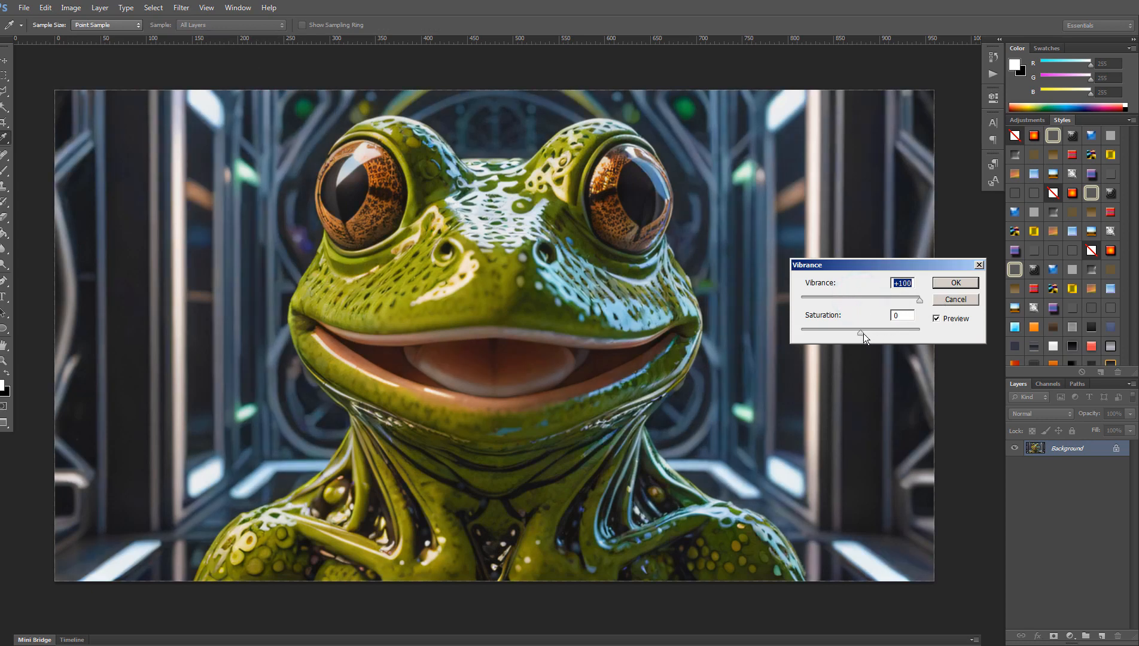
{"action": "left_click_drag", "start_coordinate": [861, 332], "coordinate": [902, 337]}
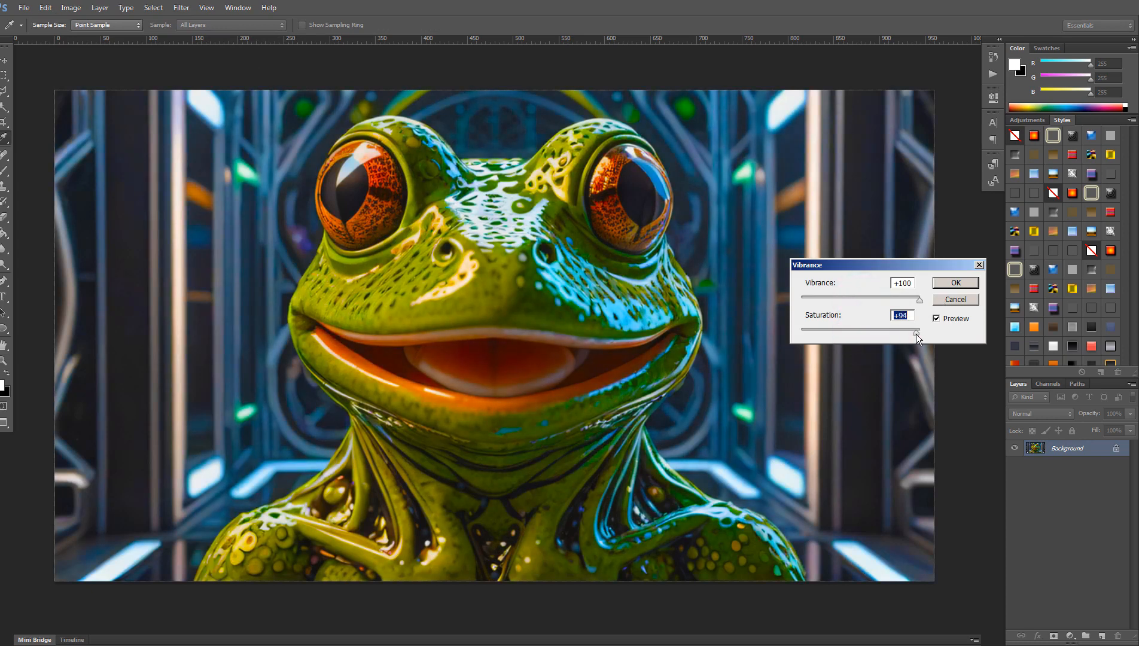
{"action": "key", "text": "z"}
{"action": "left_click", "coordinate": [953, 281]}
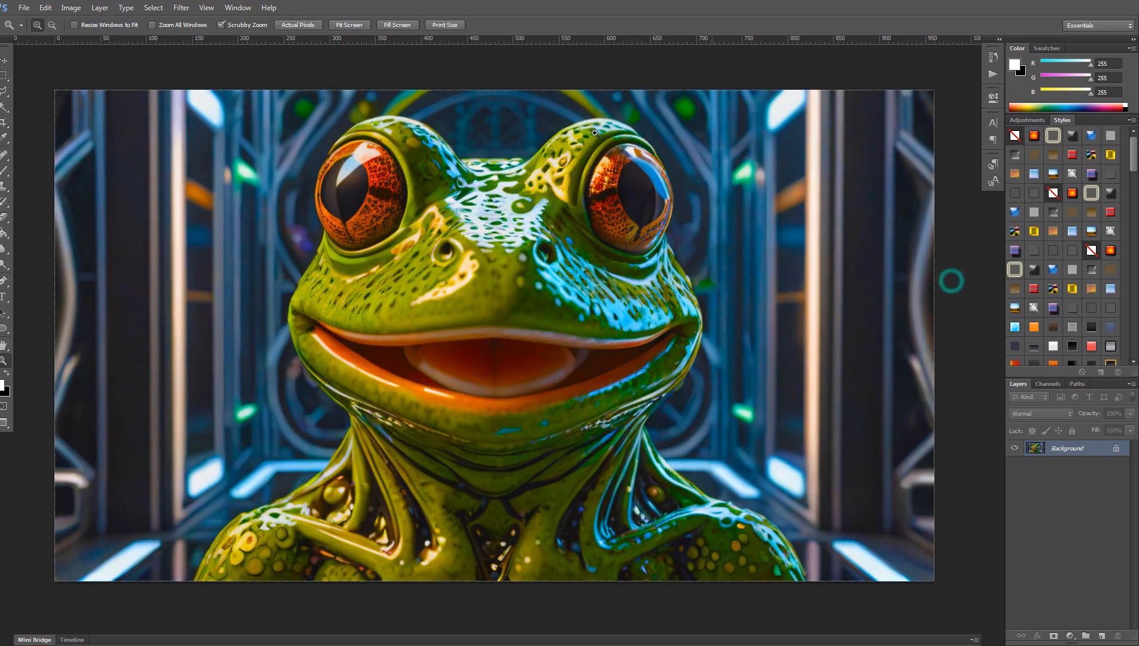
Step: Apply Auto Contrast, Auto Tone and Auto Color to the frog image
{"action": "left_click", "coordinate": [71, 7]}
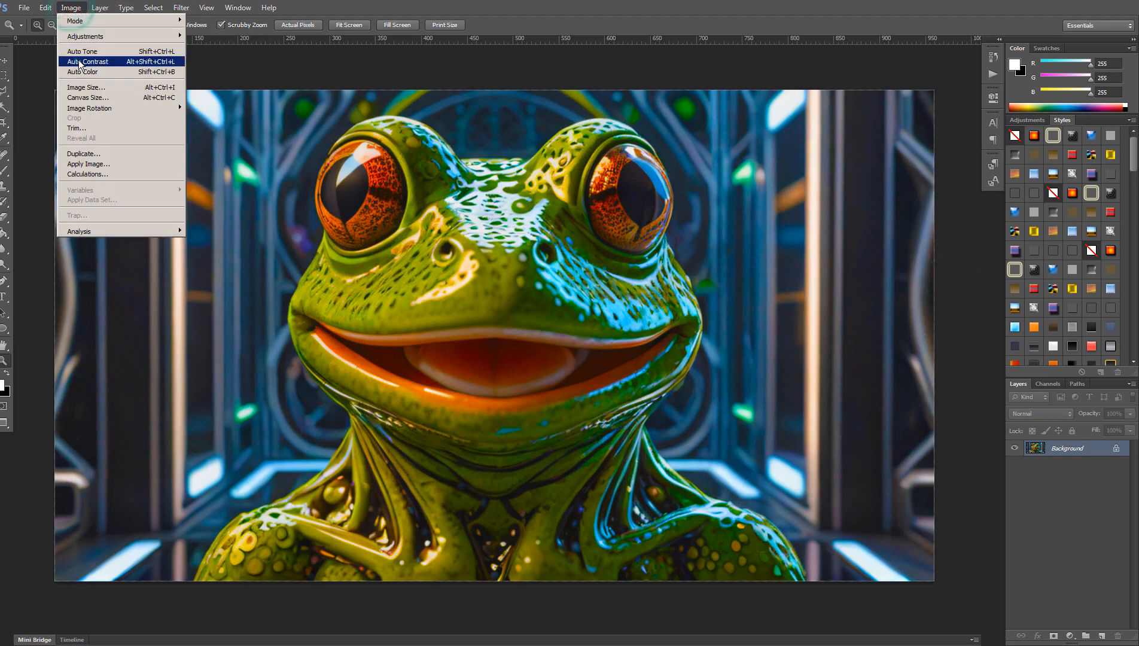
{"action": "left_click", "coordinate": [80, 65]}
{"action": "left_click", "coordinate": [70, 7]}
{"action": "left_click", "coordinate": [83, 51]}
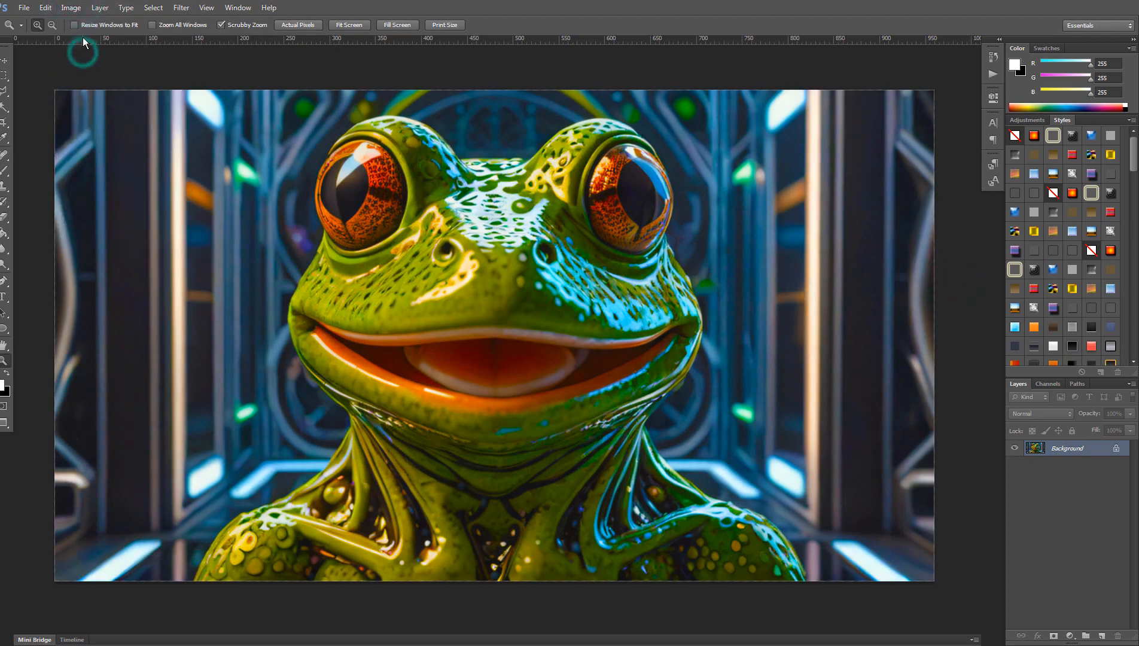
{"action": "left_click", "coordinate": [71, 7]}
{"action": "left_click", "coordinate": [85, 72]}
Step: Compare the original 00000.png snapshot with the Auto Color state several times in the history
{"action": "left_click", "coordinate": [991, 59]}
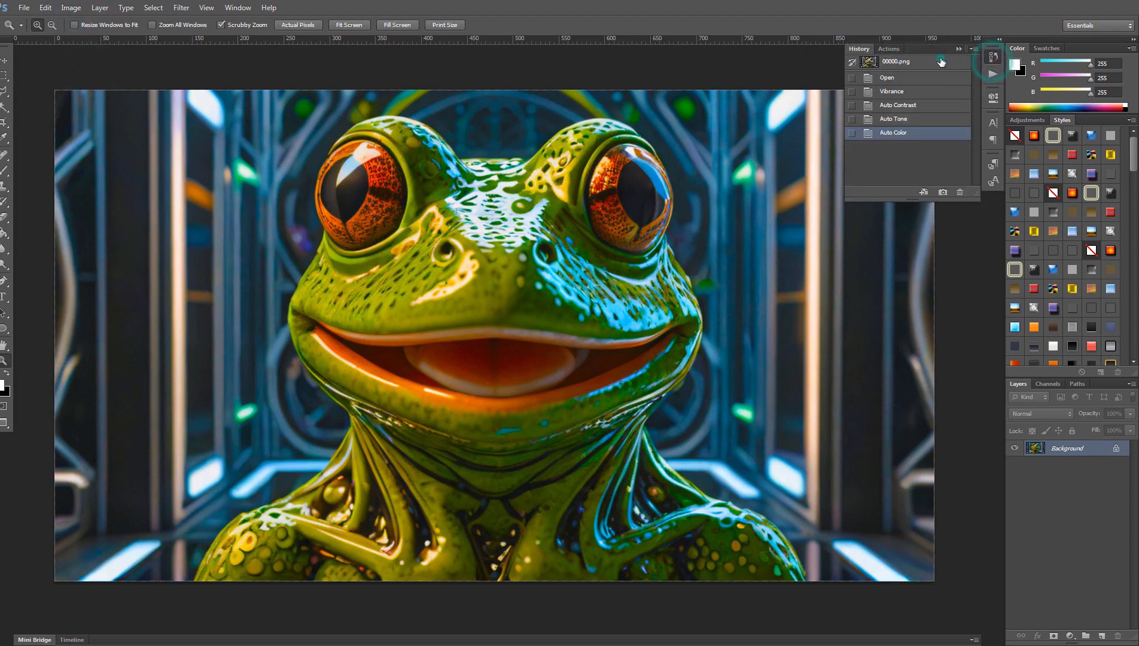
{"action": "left_click", "coordinate": [942, 61]}
{"action": "left_click", "coordinate": [911, 133]}
{"action": "left_click", "coordinate": [897, 62]}
{"action": "left_click", "coordinate": [904, 134]}
{"action": "left_click", "coordinate": [898, 62]}
{"action": "left_click", "coordinate": [905, 134]}
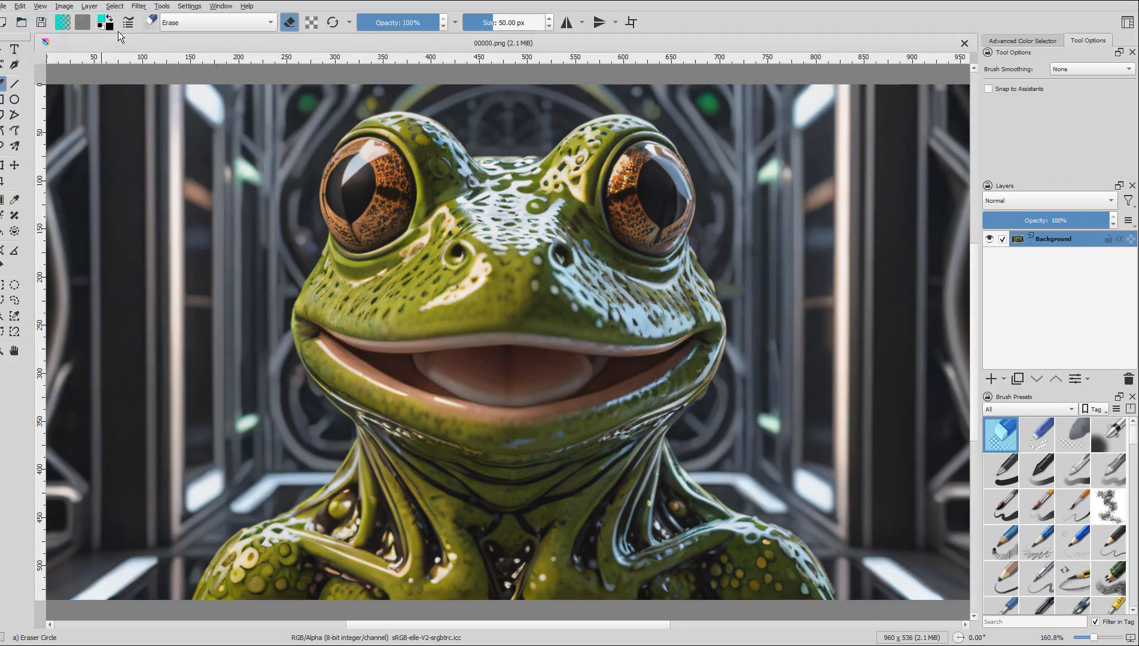
Step: Switch to Krita and apply the Auto Contrast filter to 00000.png
{"action": "left_click", "coordinate": [138, 6]}
{"action": "mouse_move", "coordinate": [144, 46]}
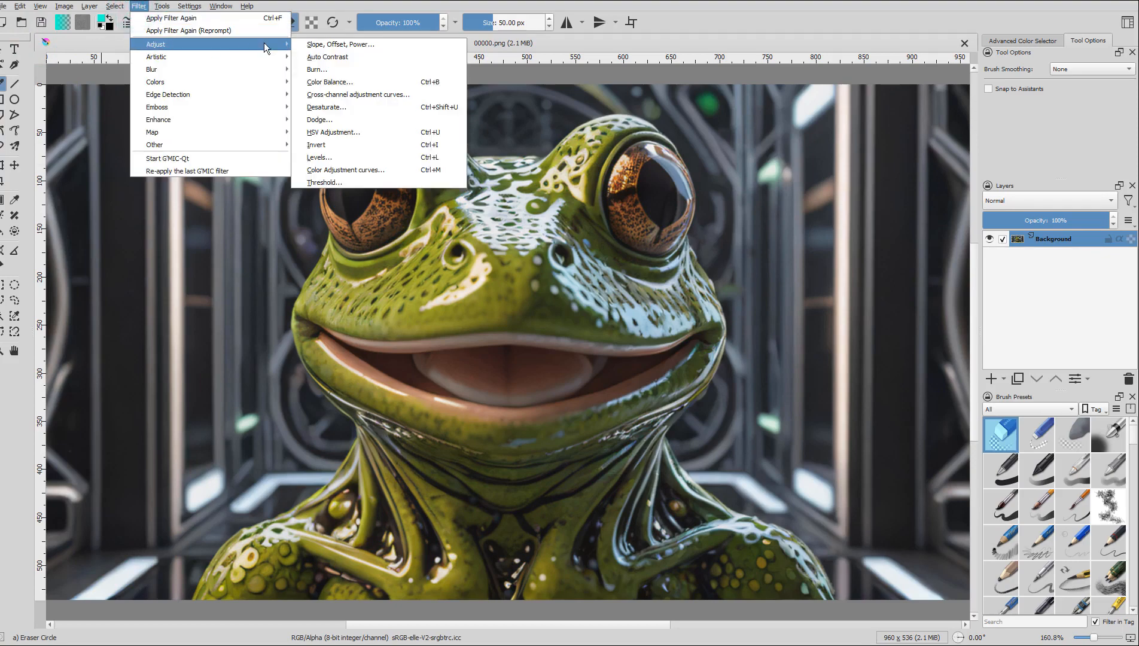
{"action": "left_click", "coordinate": [347, 57]}
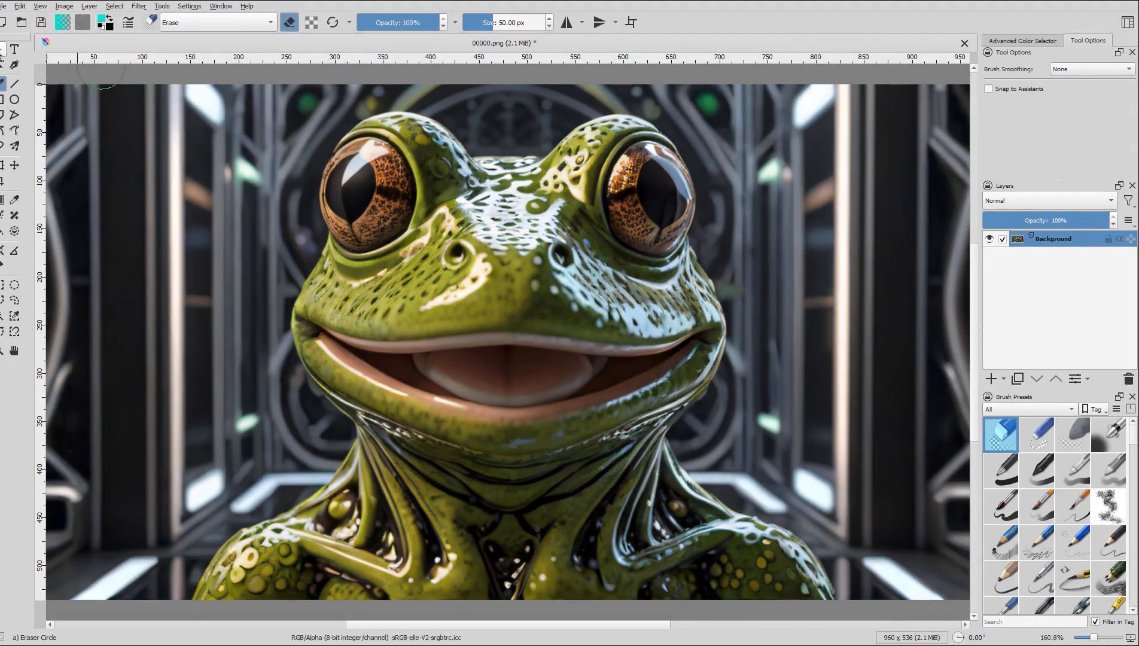
{"action": "left_click", "coordinate": [2, 51]}
Step: Apply a cross-channel adjustment that raises saturation by lightness, with curve outputs of 64 at the dark end and 13 at the light end
{"action": "left_click", "coordinate": [138, 6]}
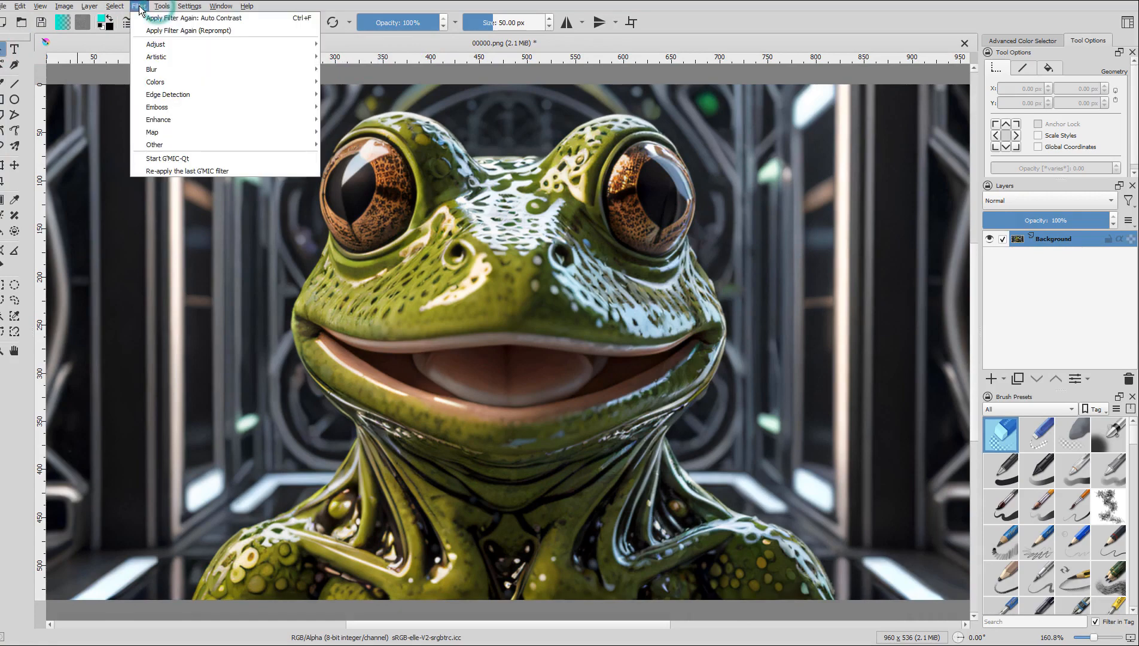
{"action": "mouse_move", "coordinate": [150, 45]}
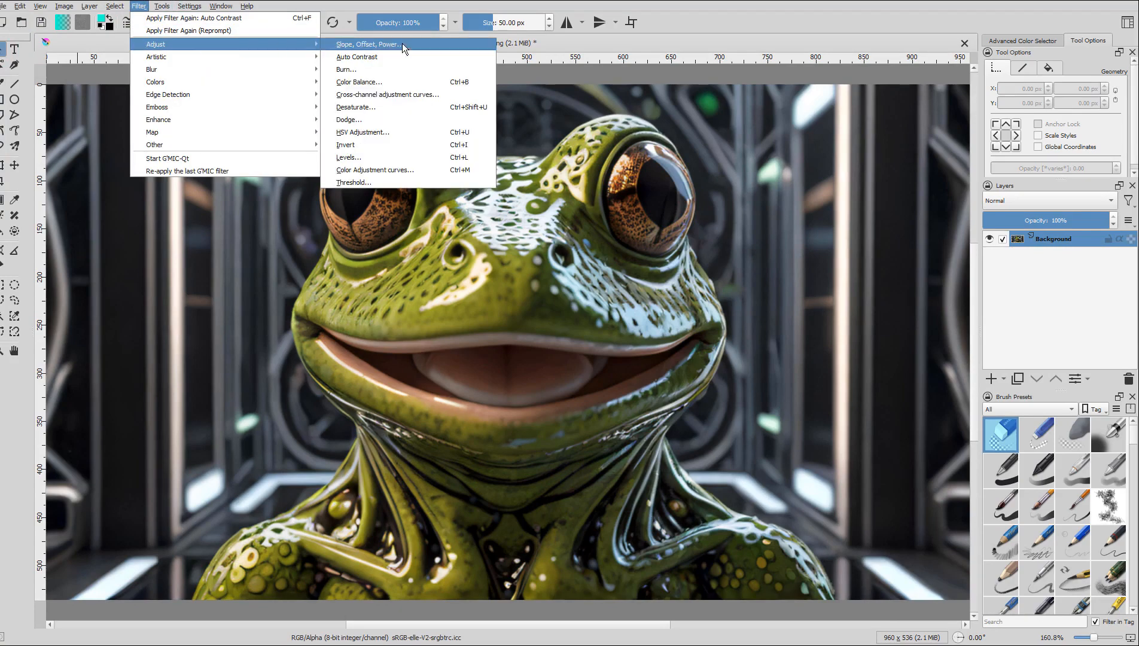
{"action": "left_click", "coordinate": [410, 94]}
{"action": "left_click_drag", "start_coordinate": [857, 231], "coordinate": [850, 181]}
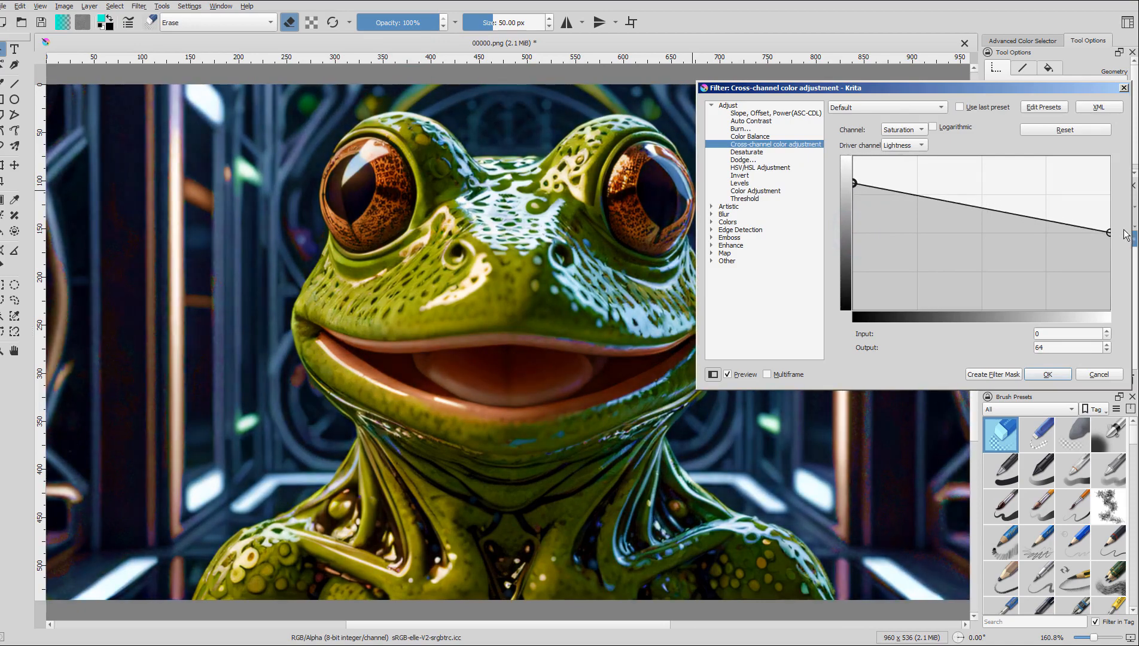
{"action": "mouse_move", "coordinate": [1108, 231]}
{"action": "left_mouse_down"}
{"action": "mouse_move", "coordinate": [1108, 209]}
{"action": "mouse_move", "coordinate": [1109, 221]}
{"action": "left_mouse_up"}
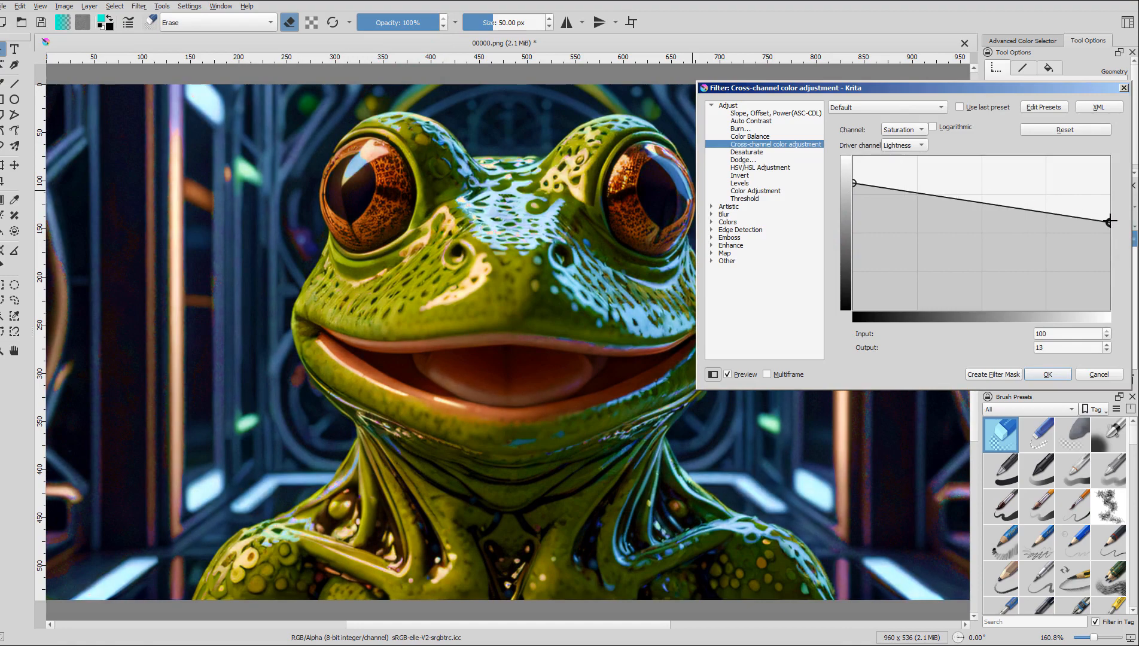
{"action": "left_click", "coordinate": [1062, 375]}
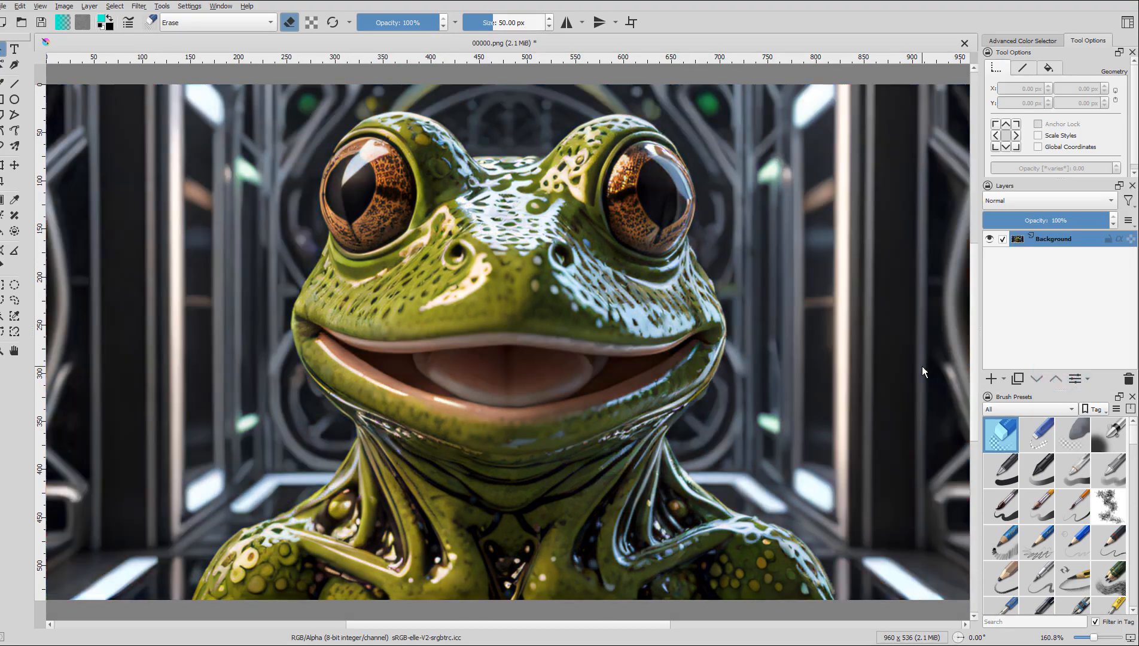